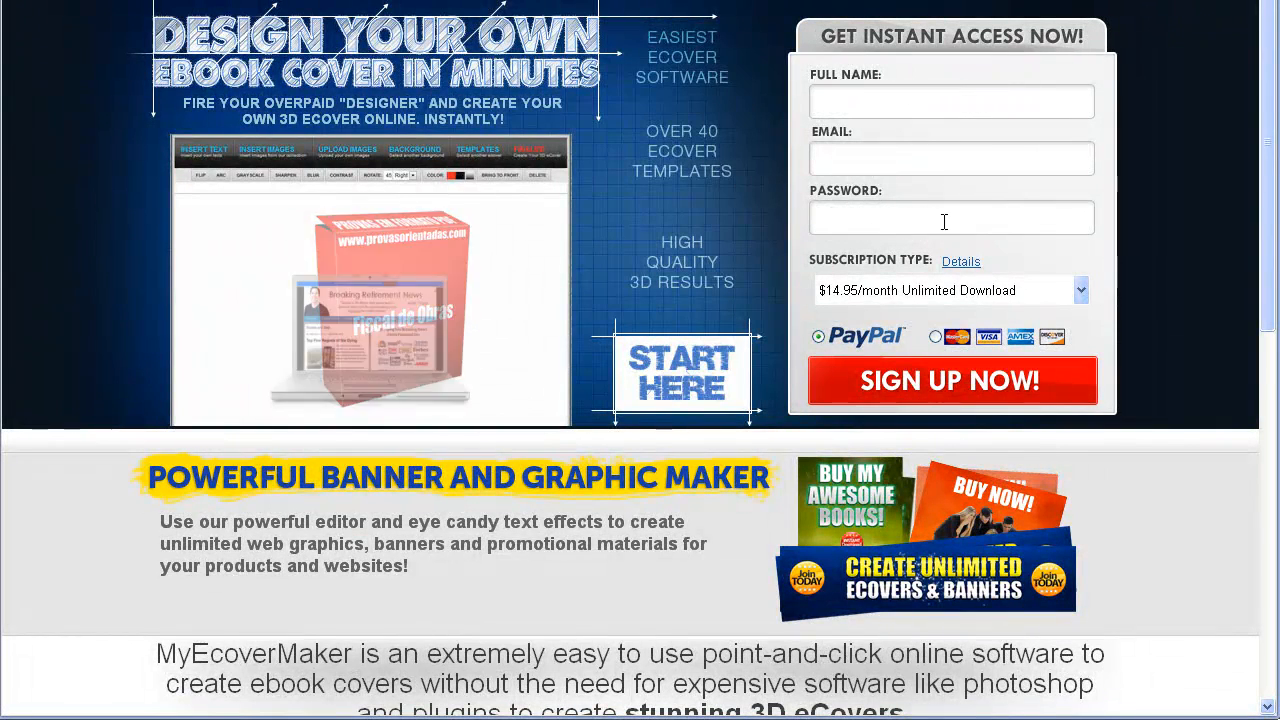
Choose the 'Free access - $4.95 per download' subscription plan for sign-up
click(1080, 291)
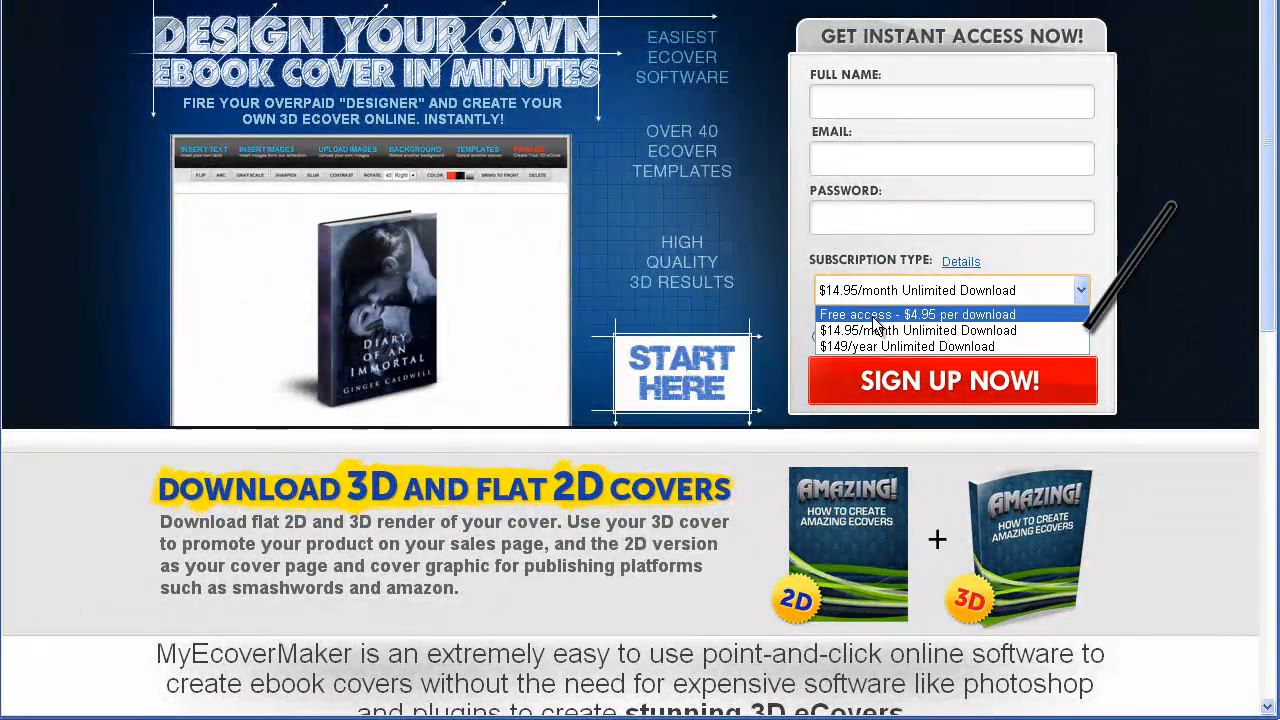
click(873, 315)
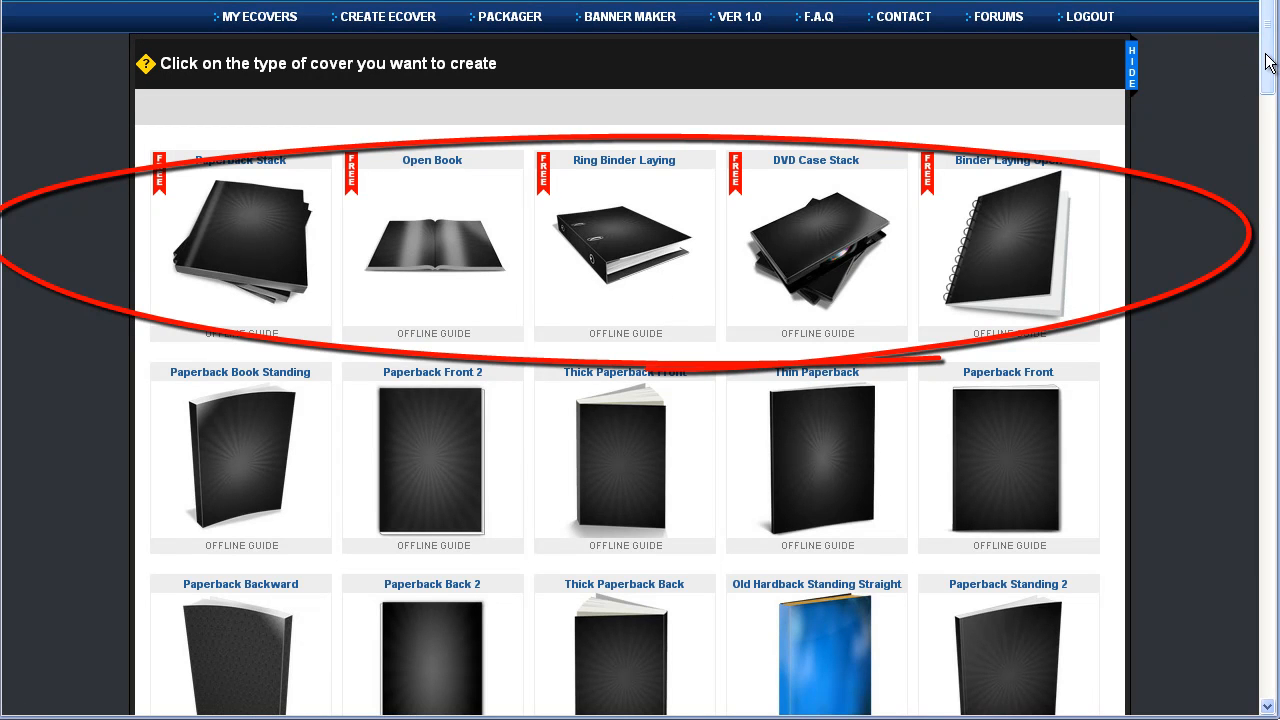
Pick the Binder Laying Open spiral-notebook cover type
mouse_move(1265, 63)
mouse_down()
mouse_move(1266, 680)
mouse_move(1248, 57)
mouse_up()
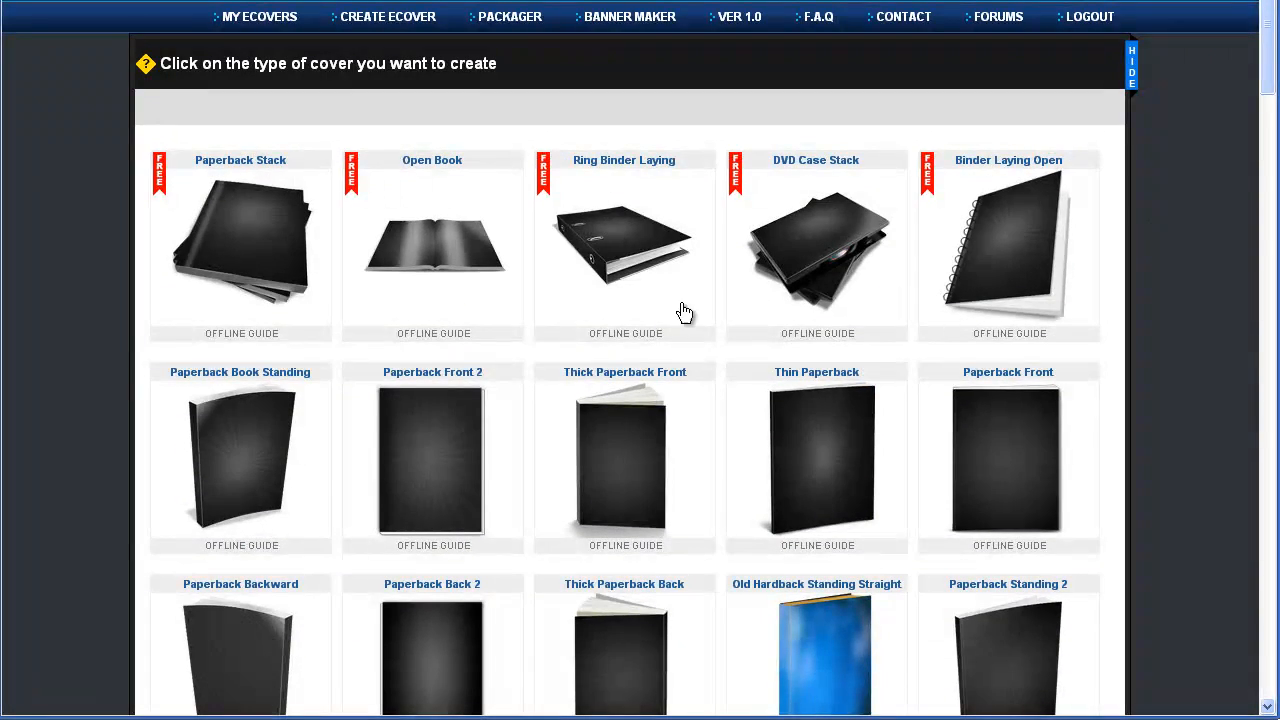
click(1010, 254)
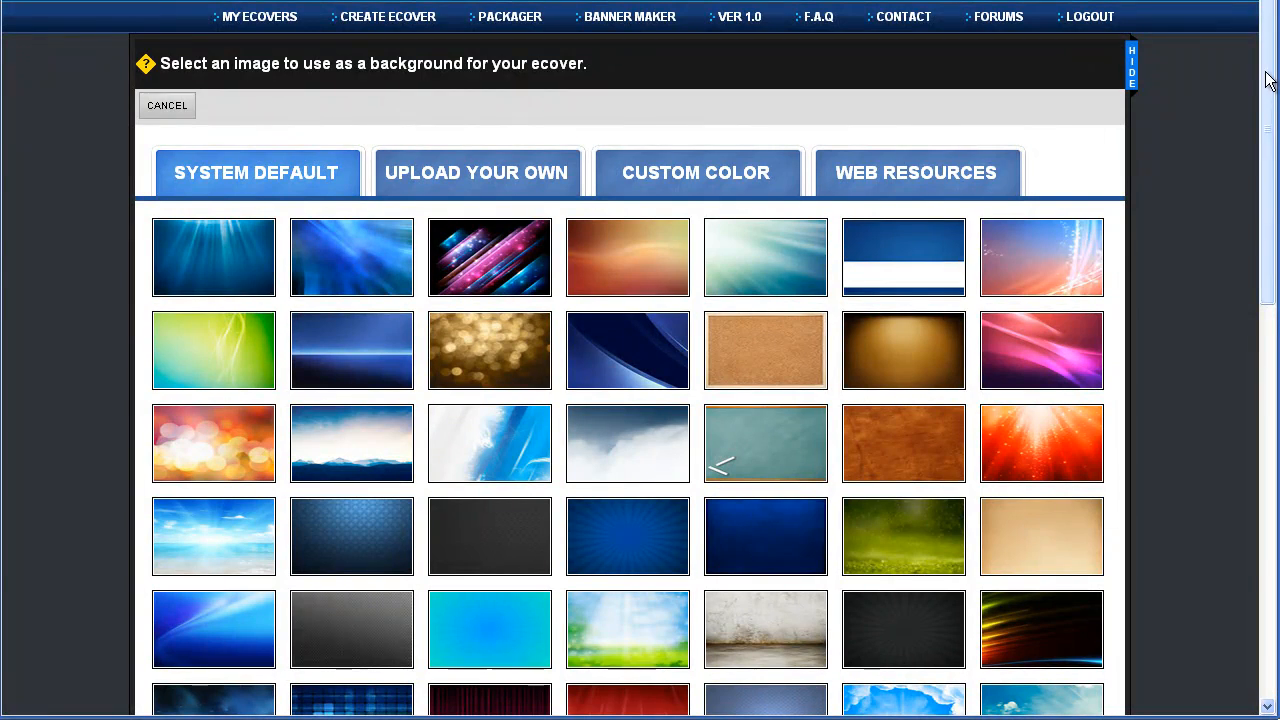
Use the grey clouds System Default image as background, cropped from the right, and continue
drag(1270, 84, 1259, 131)
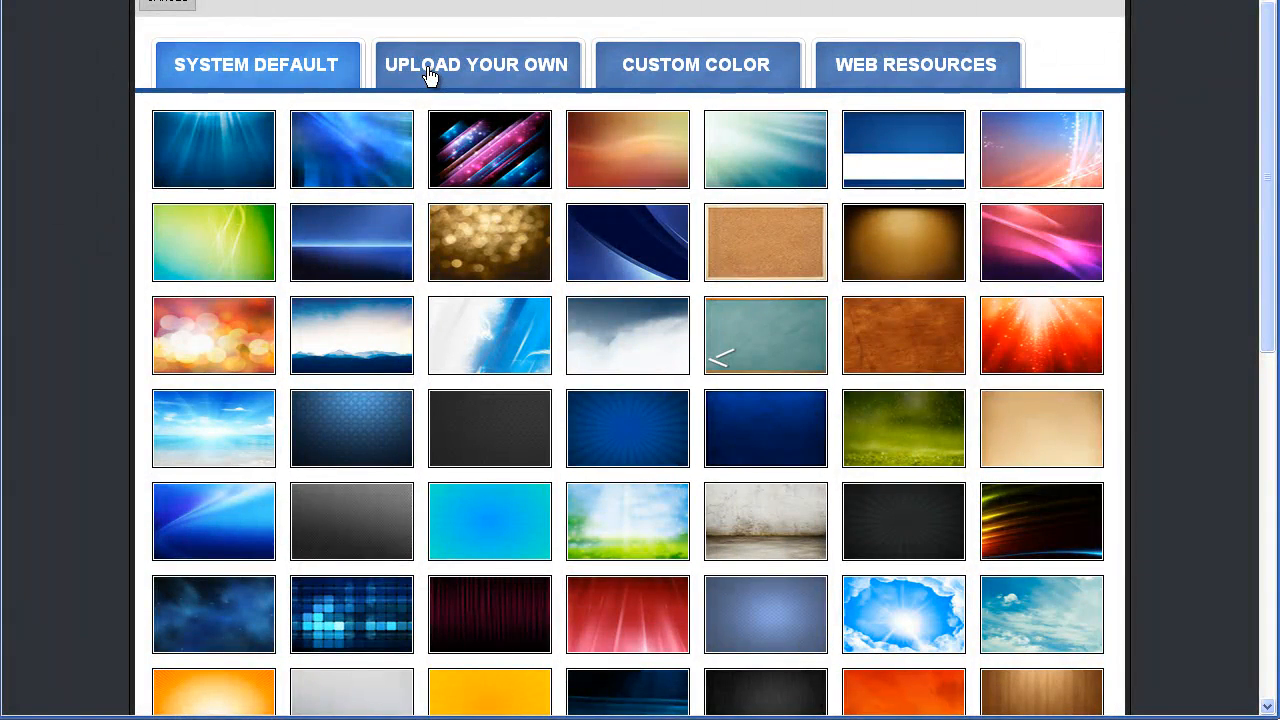
mouse_move(1266, 114)
mouse_down()
mouse_move(1266, 283)
mouse_move(1266, 127)
mouse_up()
click(624, 290)
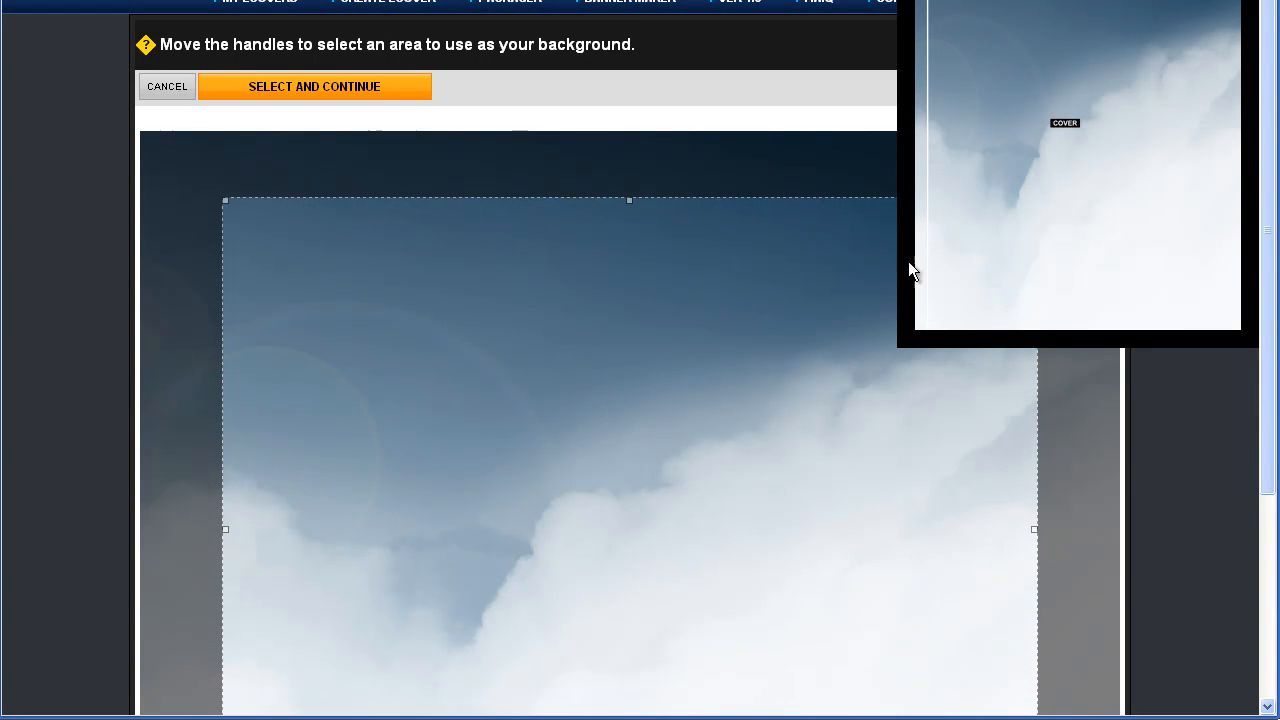
drag(1034, 529, 1005, 500)
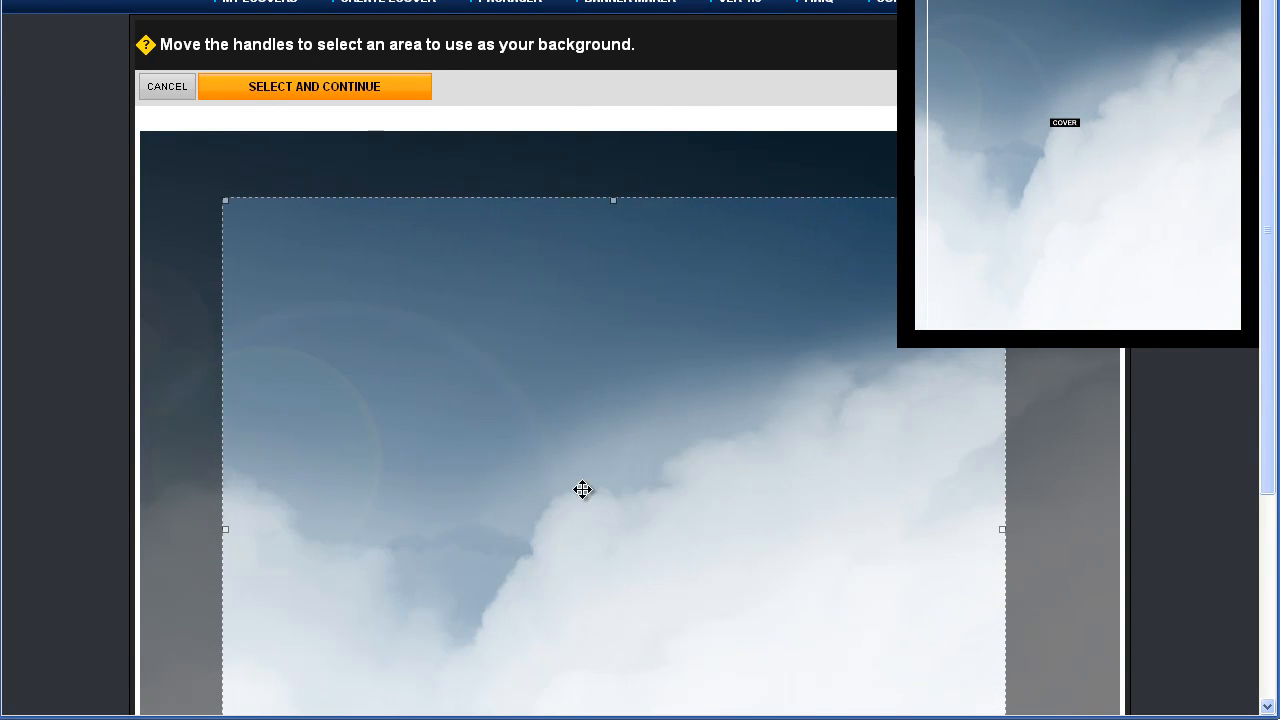
click(262, 101)
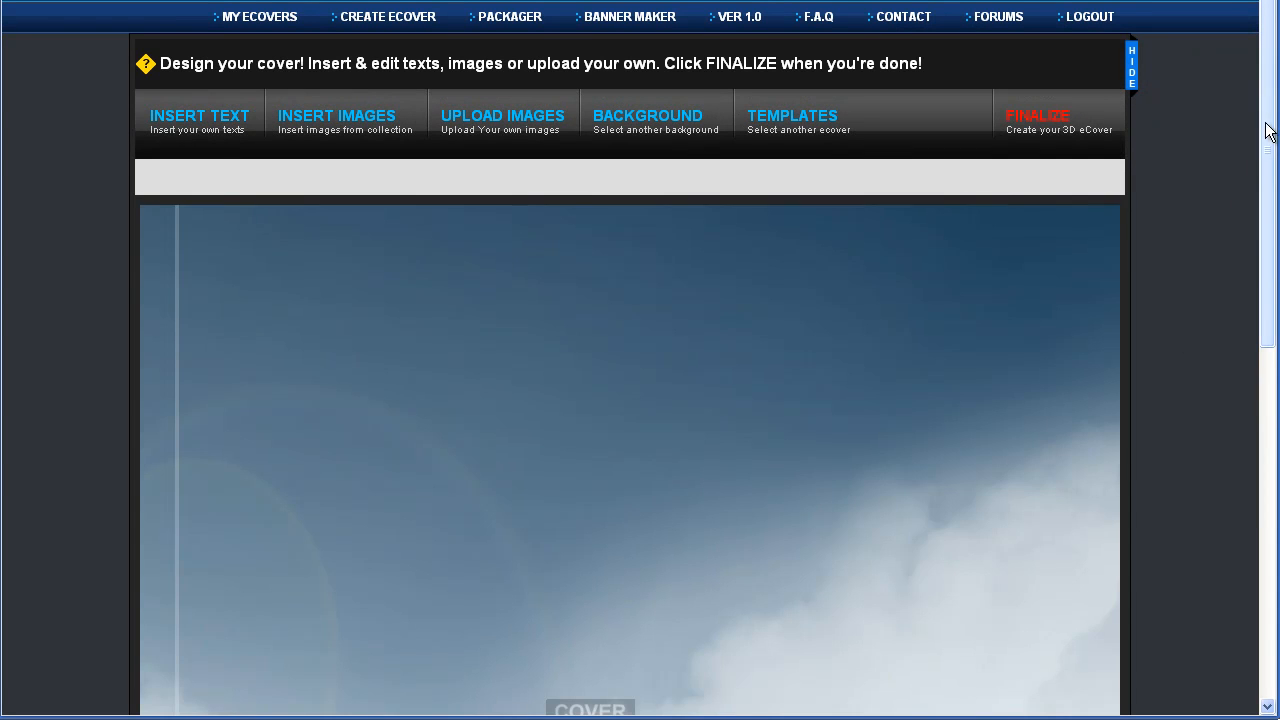
Insert a new text line reading 'Auteur'
scroll(1271, 128, down, 10)
scroll(1237, 117, up, 10)
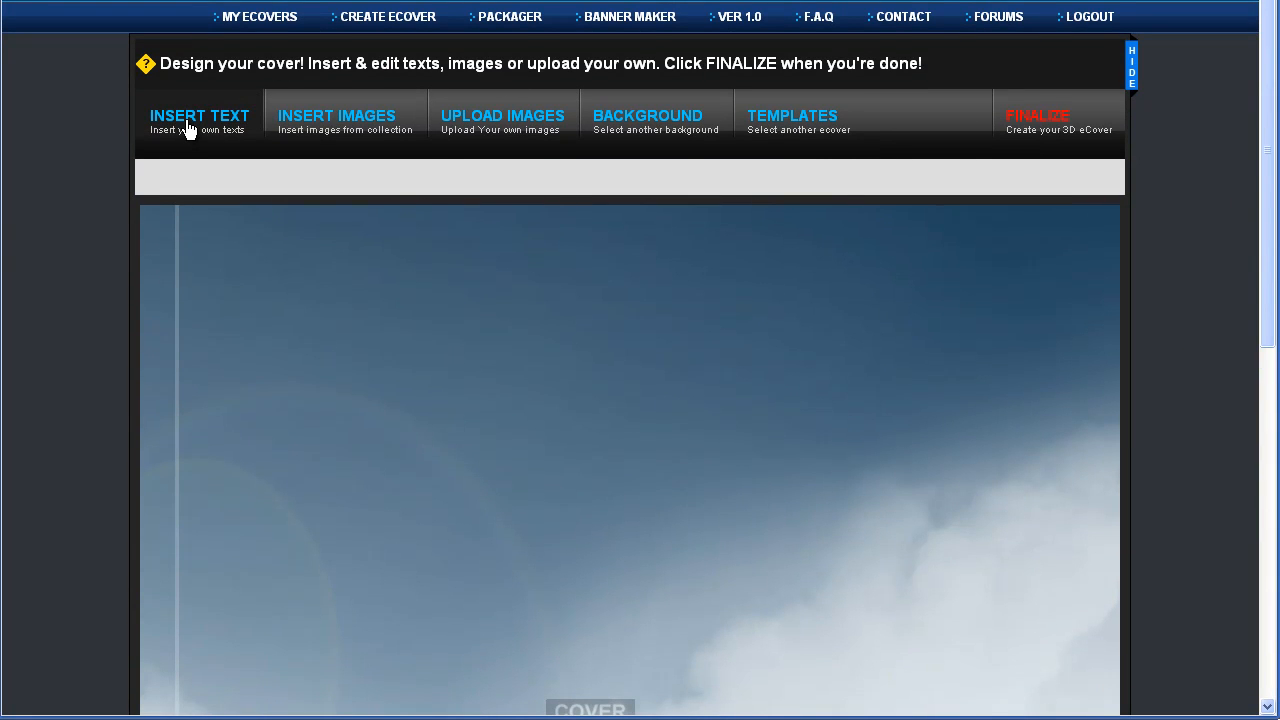
click(188, 128)
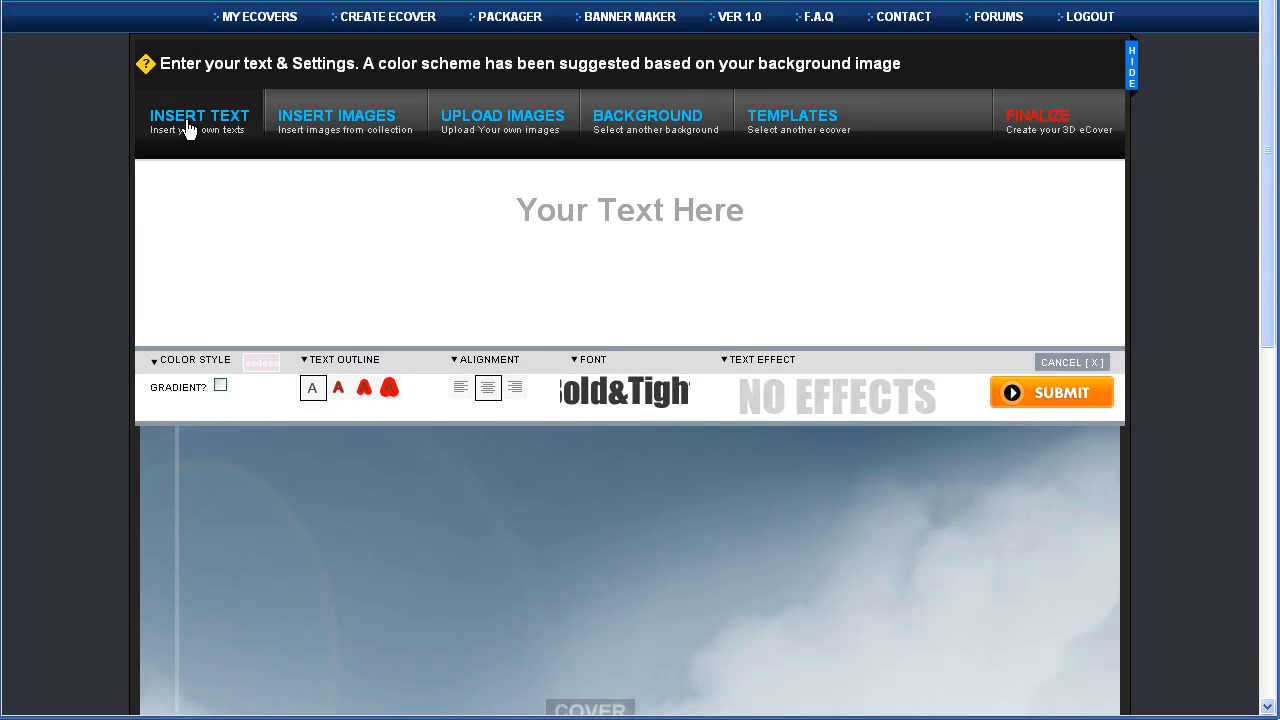
click(720, 212)
text(Auteur)
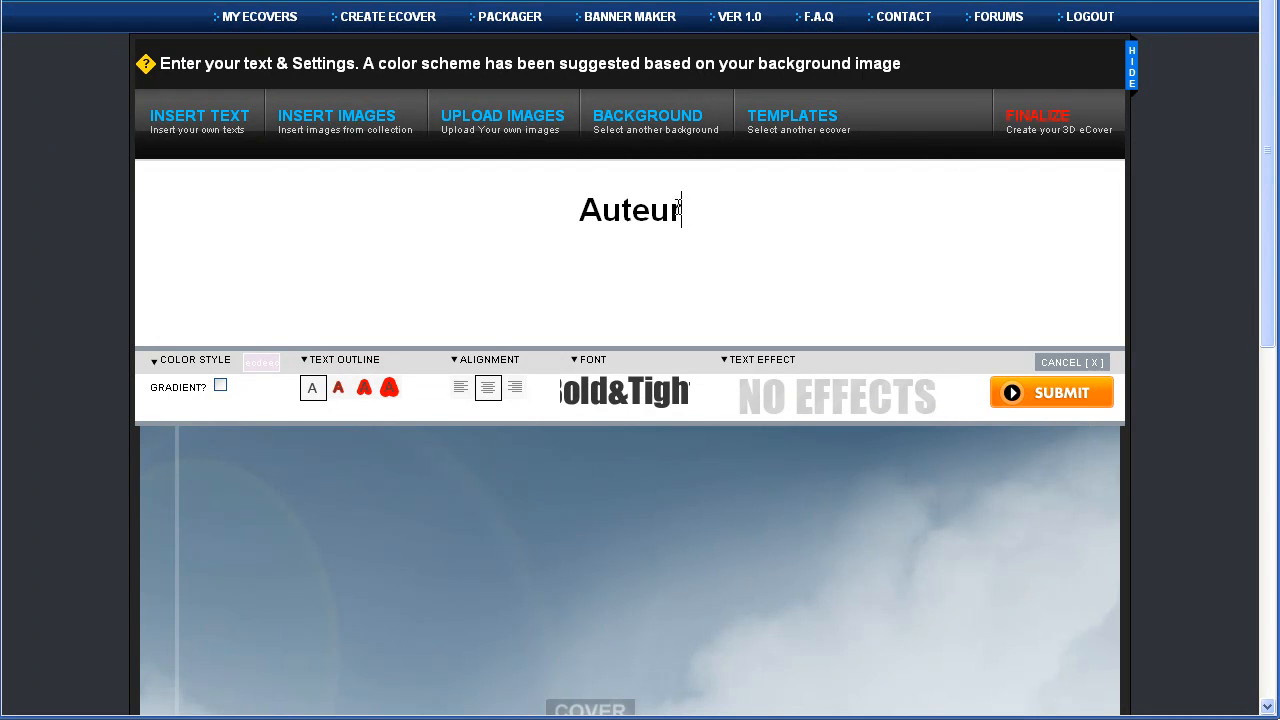
drag(665, 205, 518, 225)
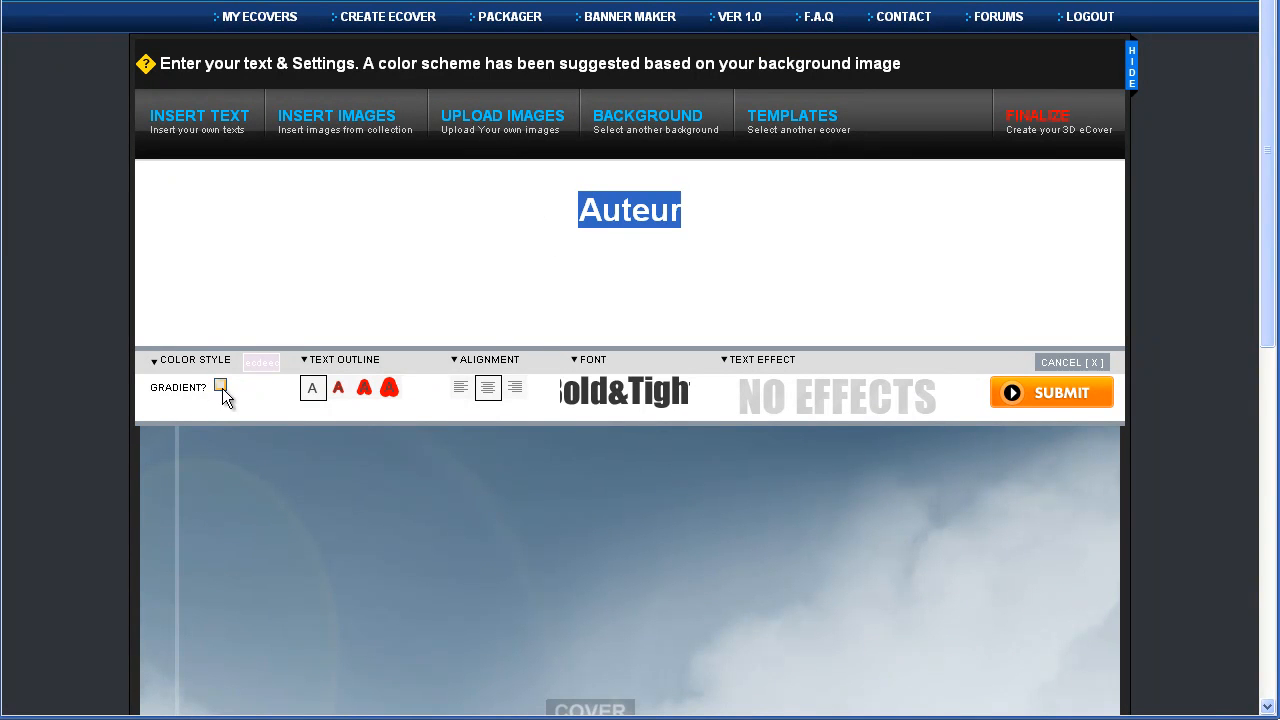
Leave the gradient off and set the Auteur font to ArialBlk
click(154, 362)
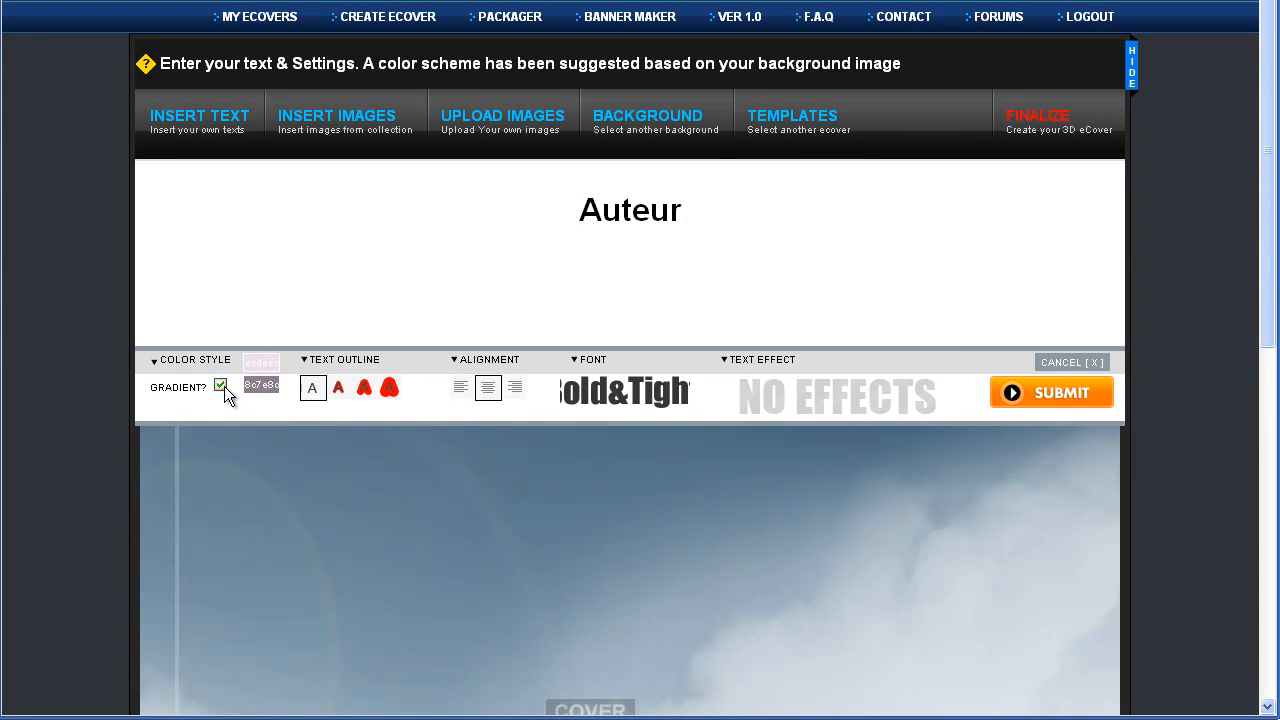
click(221, 386)
click(586, 392)
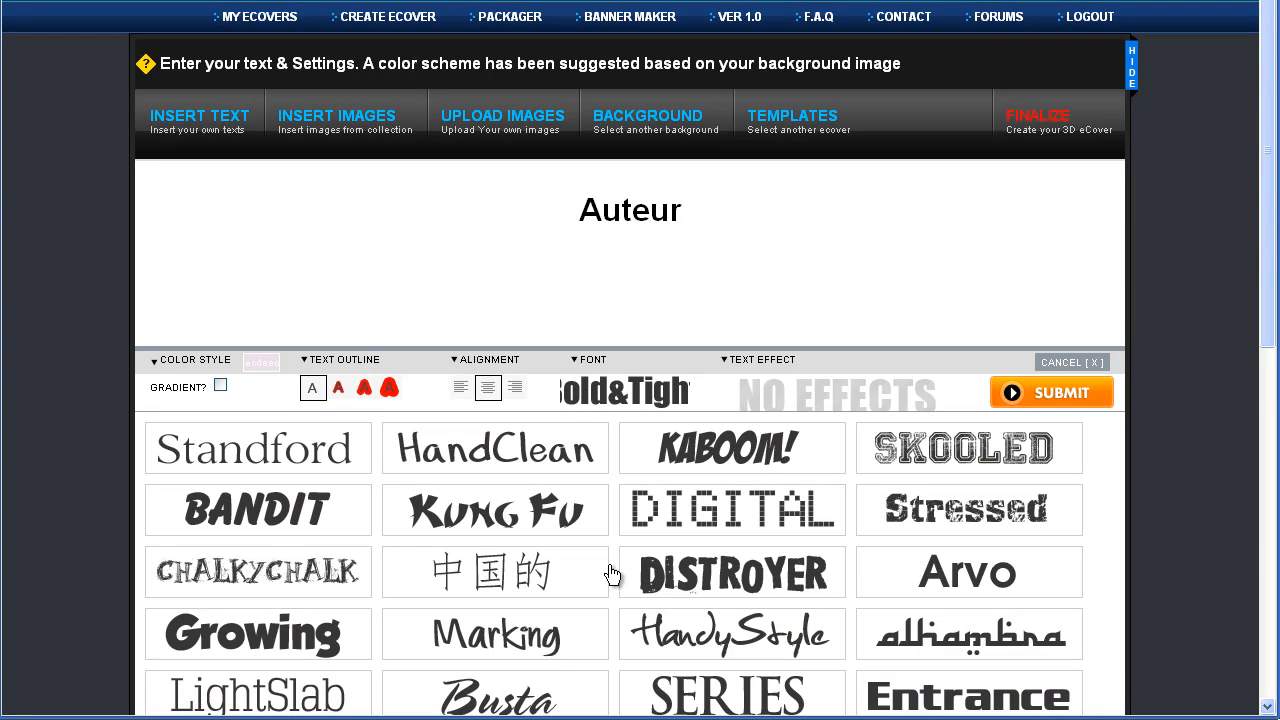
scroll(700, 595, down, 1)
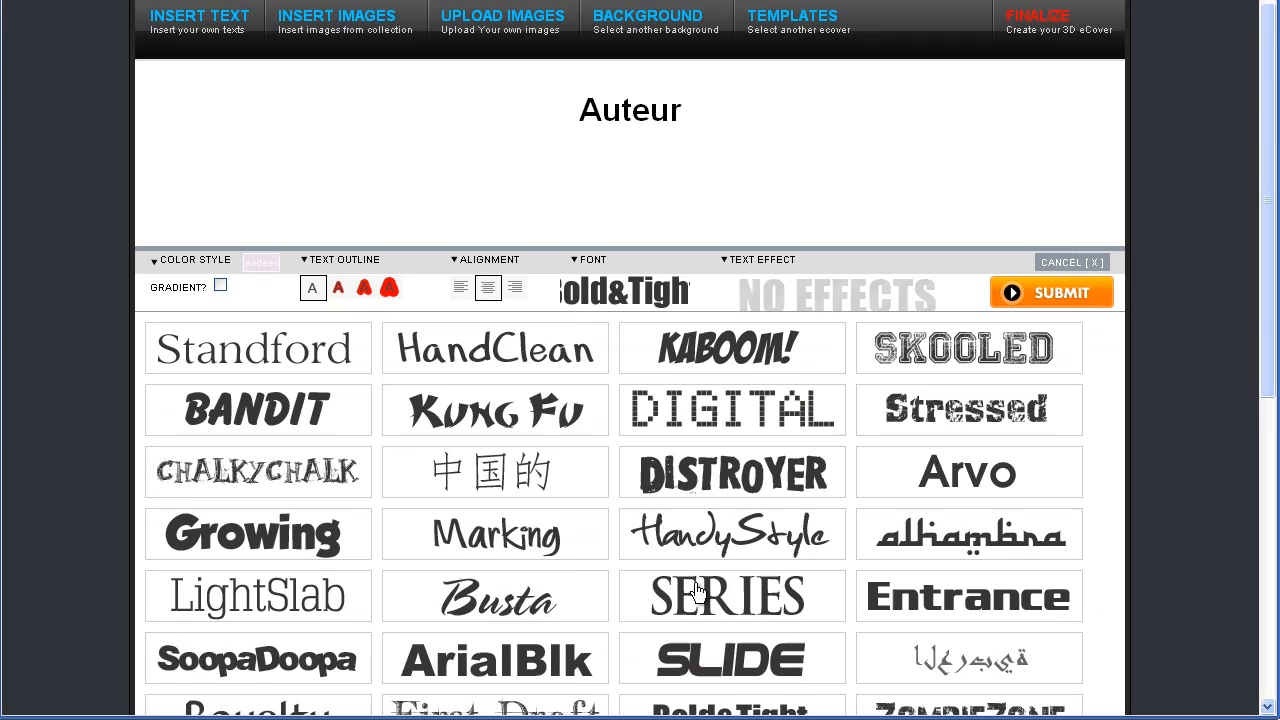
scroll(490, 600, down, 1)
click(484, 572)
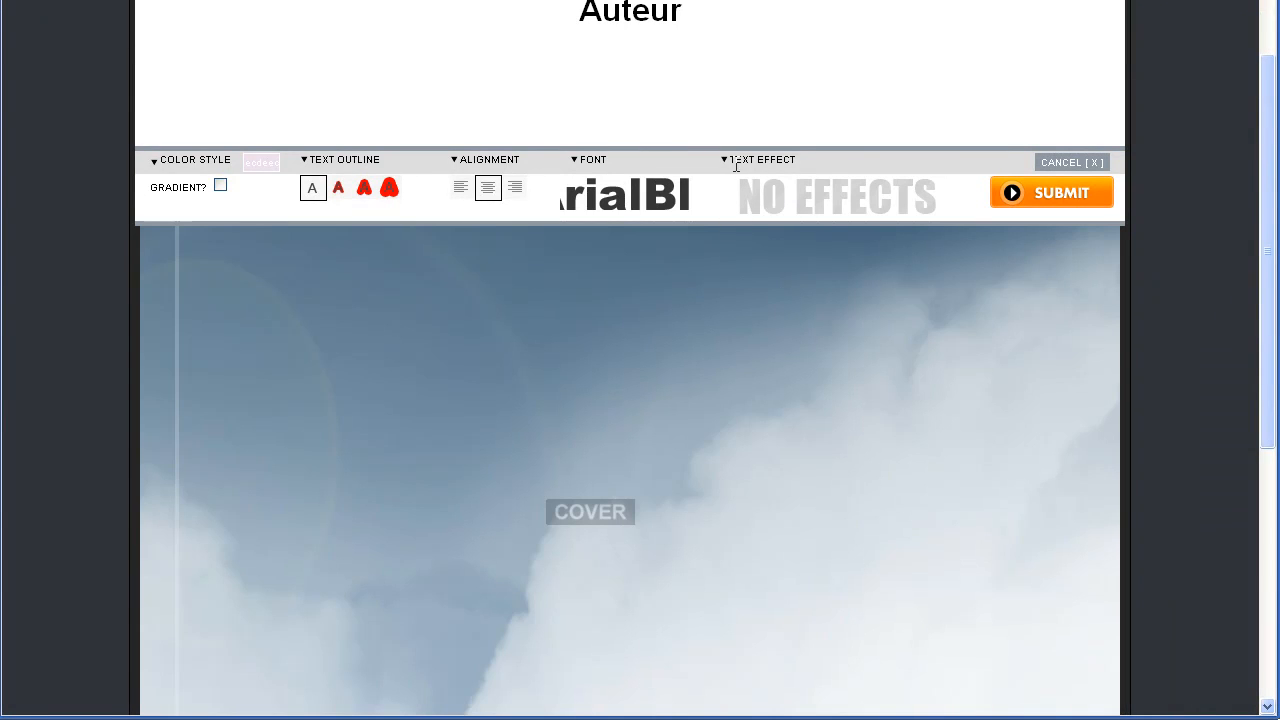
Place Auteur on the cover with an FF0000-to-993A11 gradient and a chosen direction
click(1042, 196)
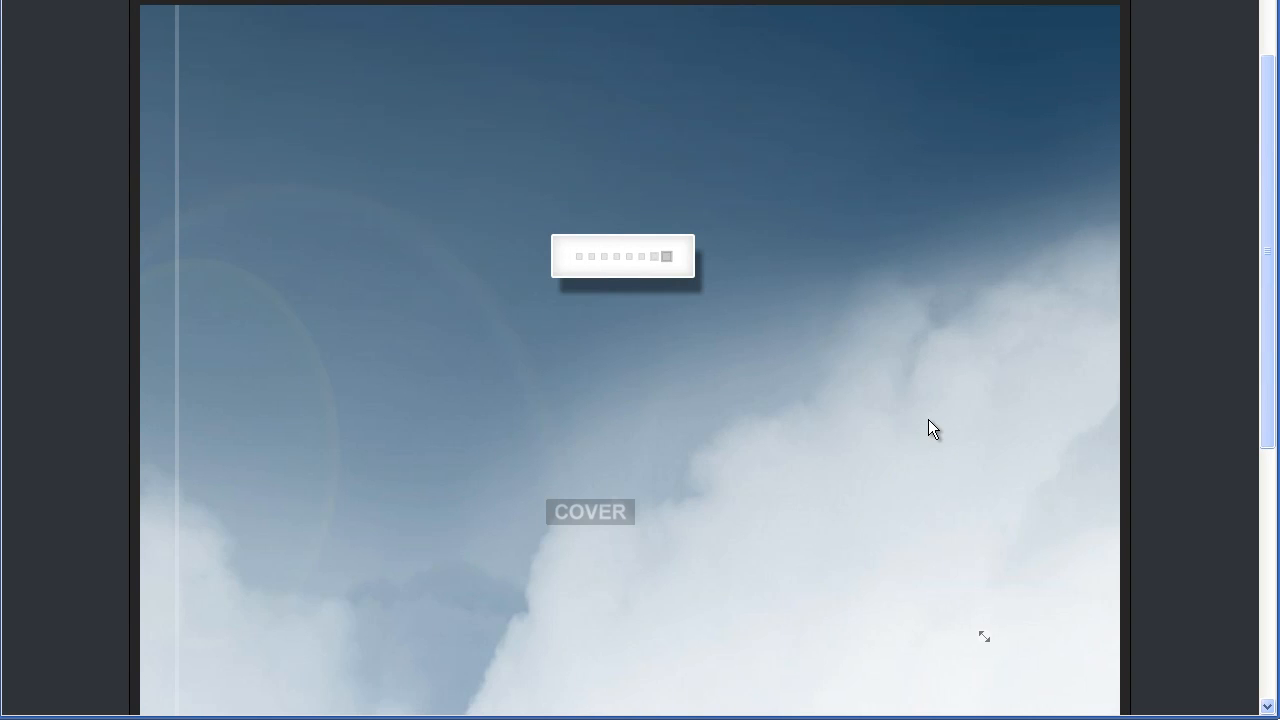
scroll(603, 360, down, 3)
scroll(597, 424, up, 1)
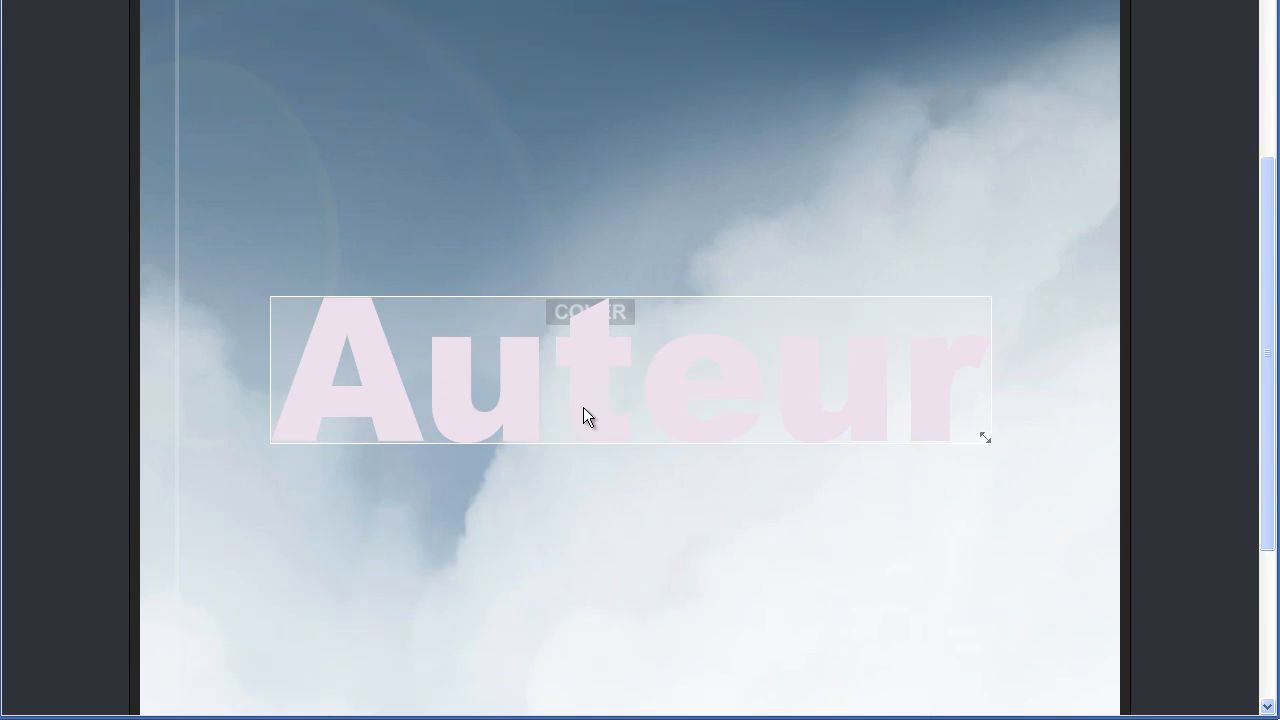
scroll(804, 383, up, 4)
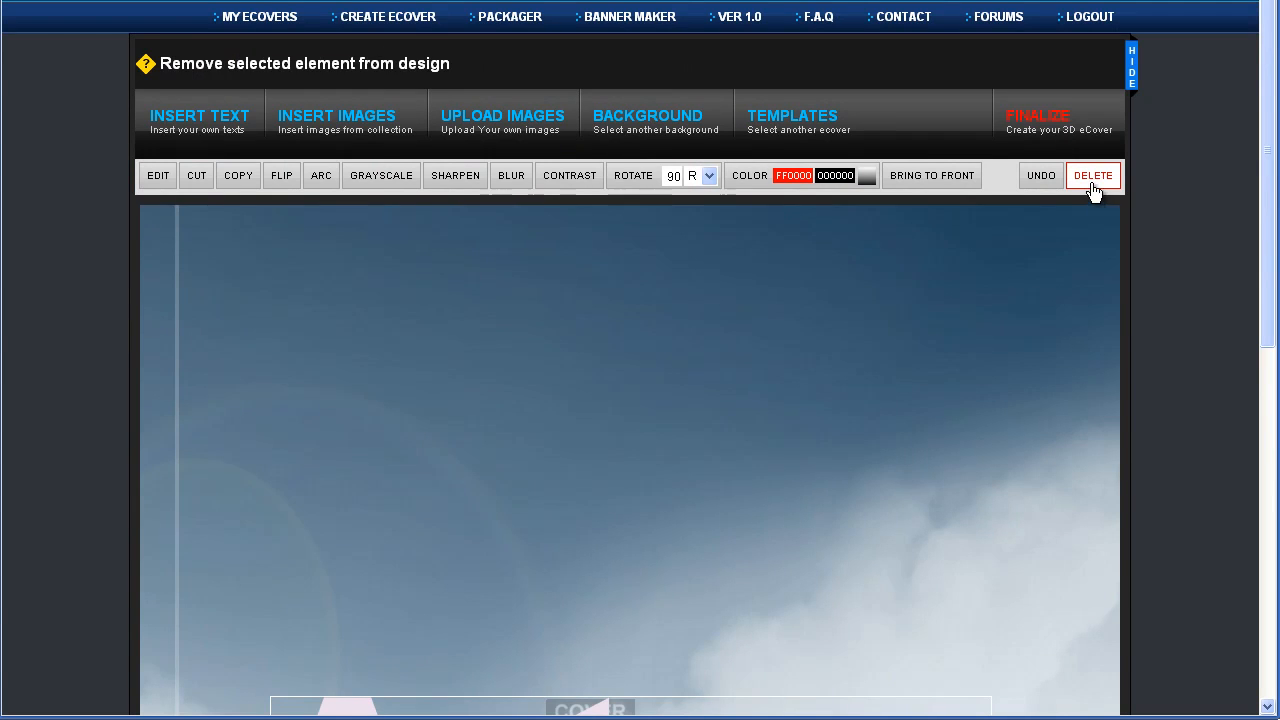
scroll(832, 305, down, 4)
scroll(959, 312, up, 3)
click(835, 76)
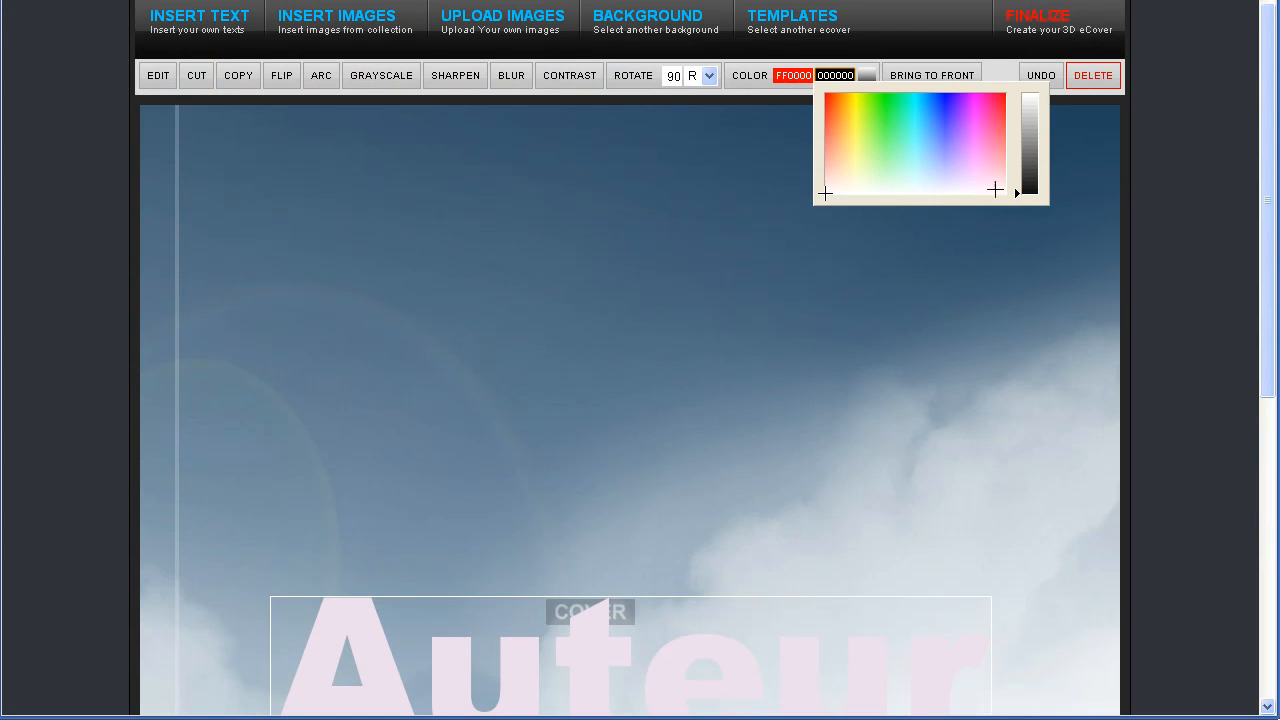
drag(1026, 188, 1034, 145)
click(836, 104)
drag(1043, 145, 1041, 133)
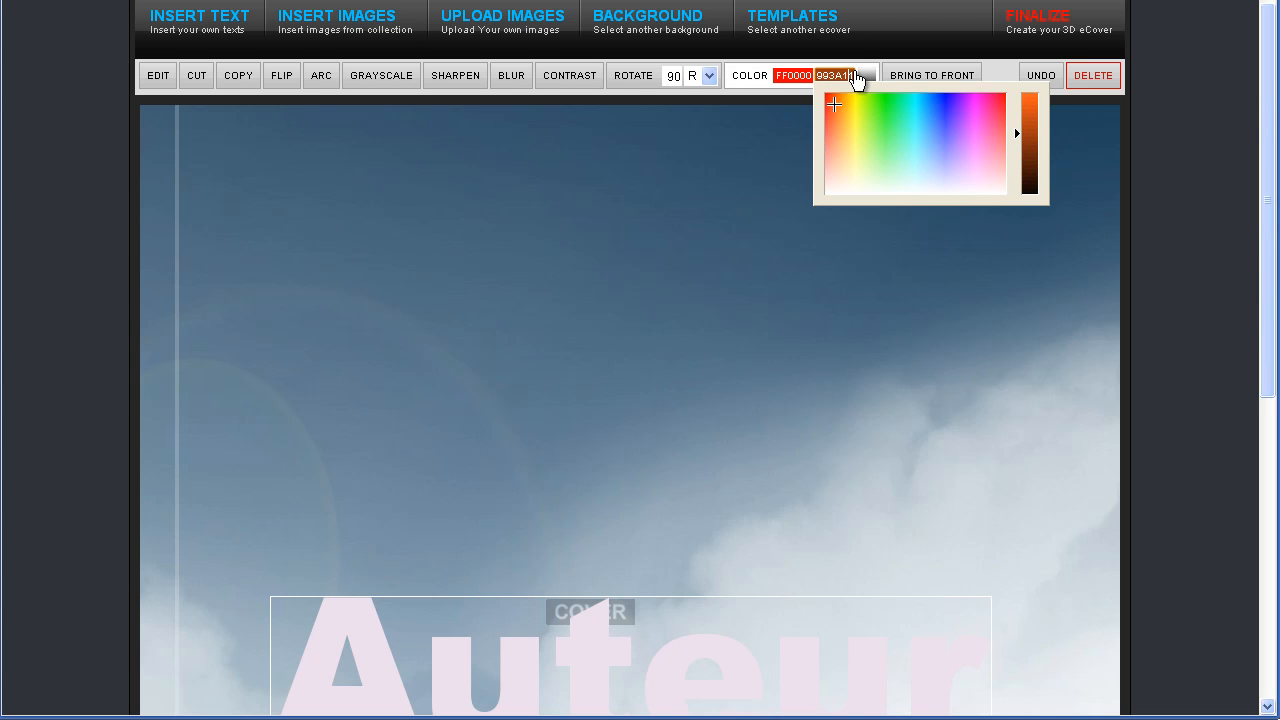
click(768, 78)
click(867, 96)
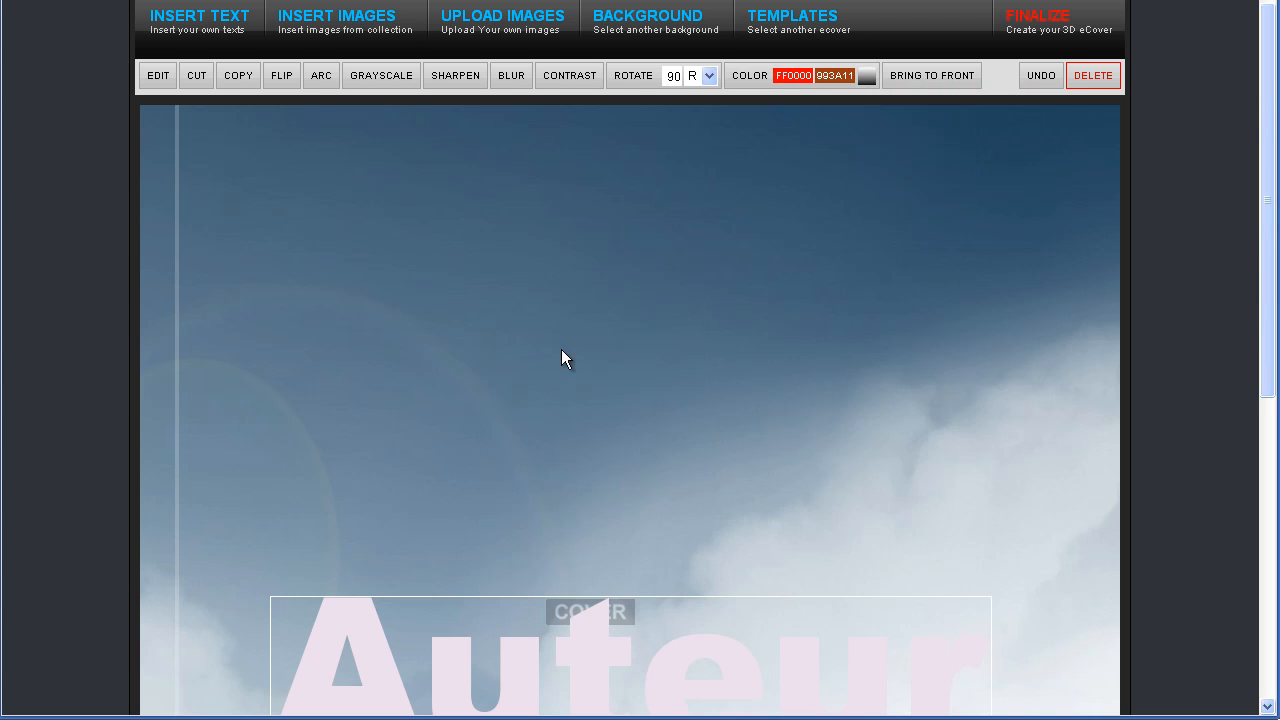
Shrink the Auteur text and move it lower on the cover
scroll(620, 390, down, 5)
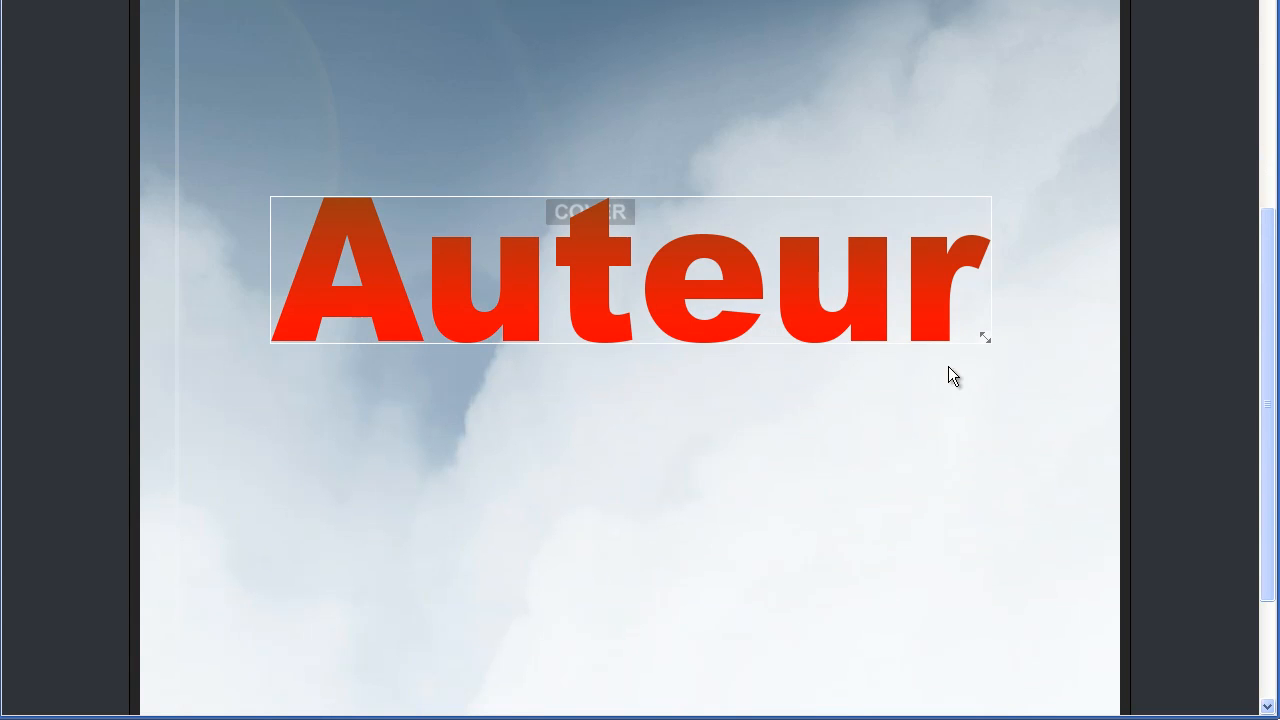
drag(985, 340, 654, 274)
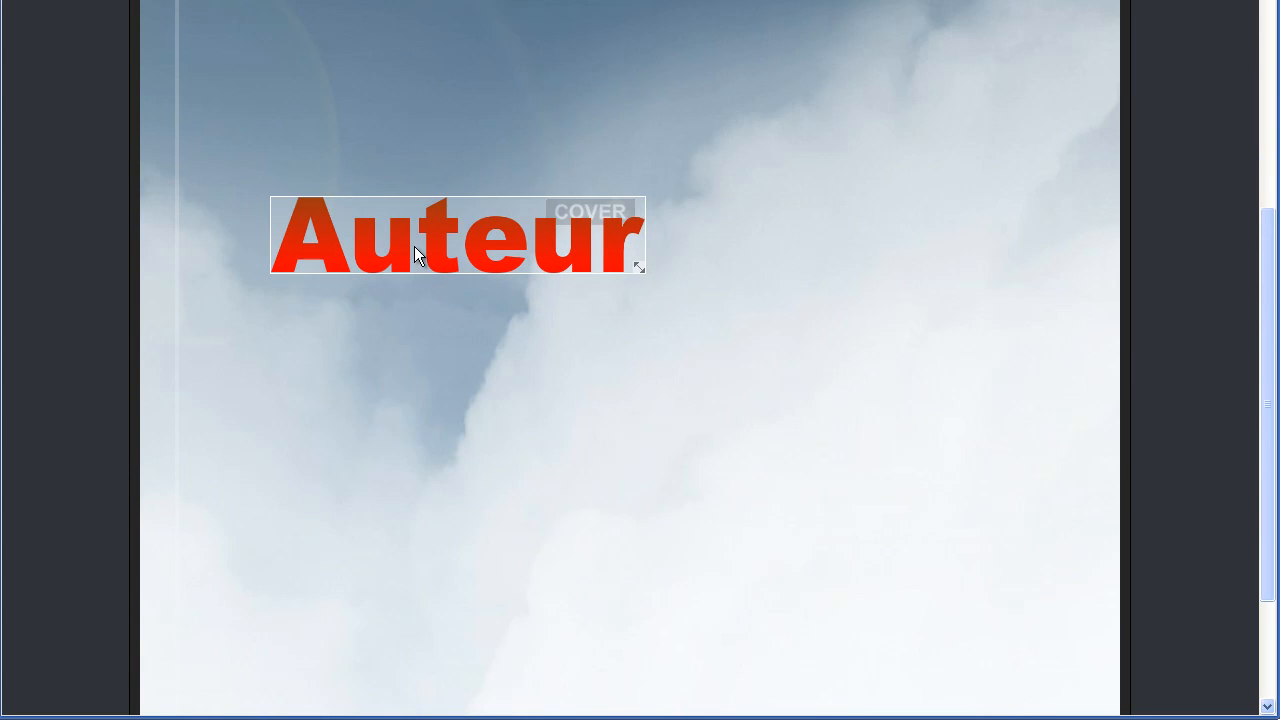
drag(414, 276, 388, 592)
scroll(371, 497, down, 2)
scroll(291, 120, up, 6)
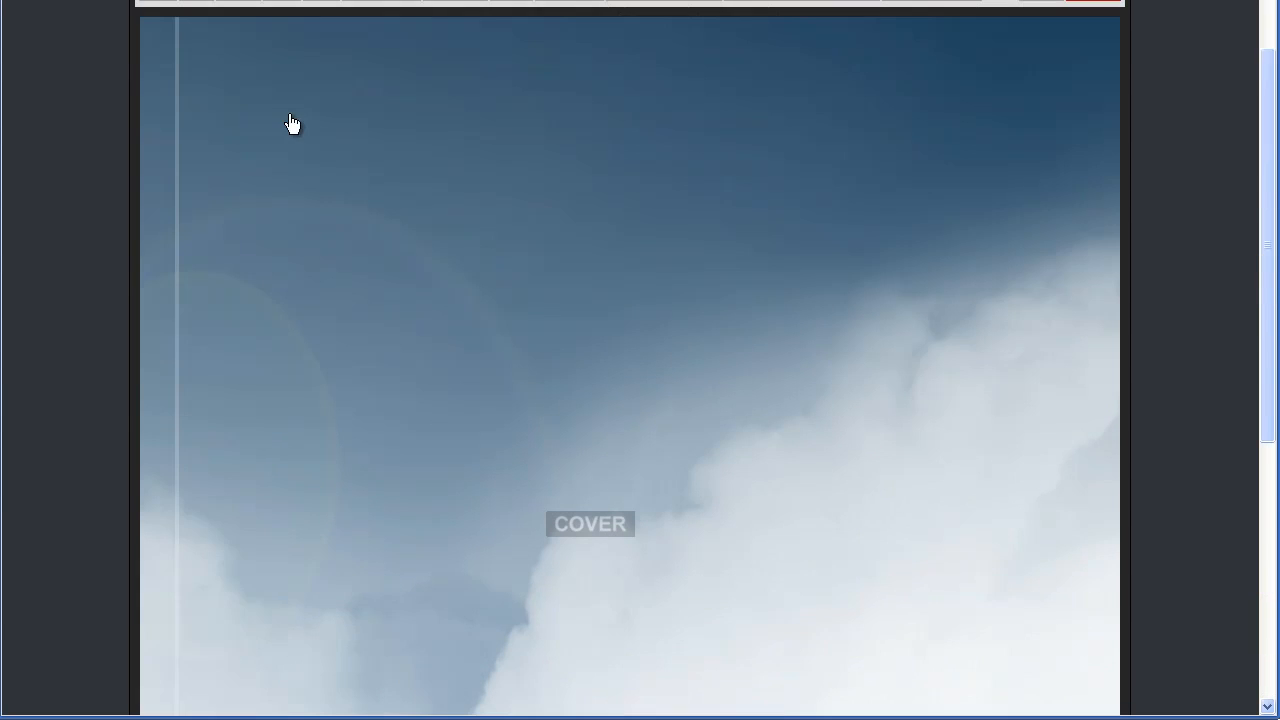
Add a text line with the author's full name to the cover
click(205, 50)
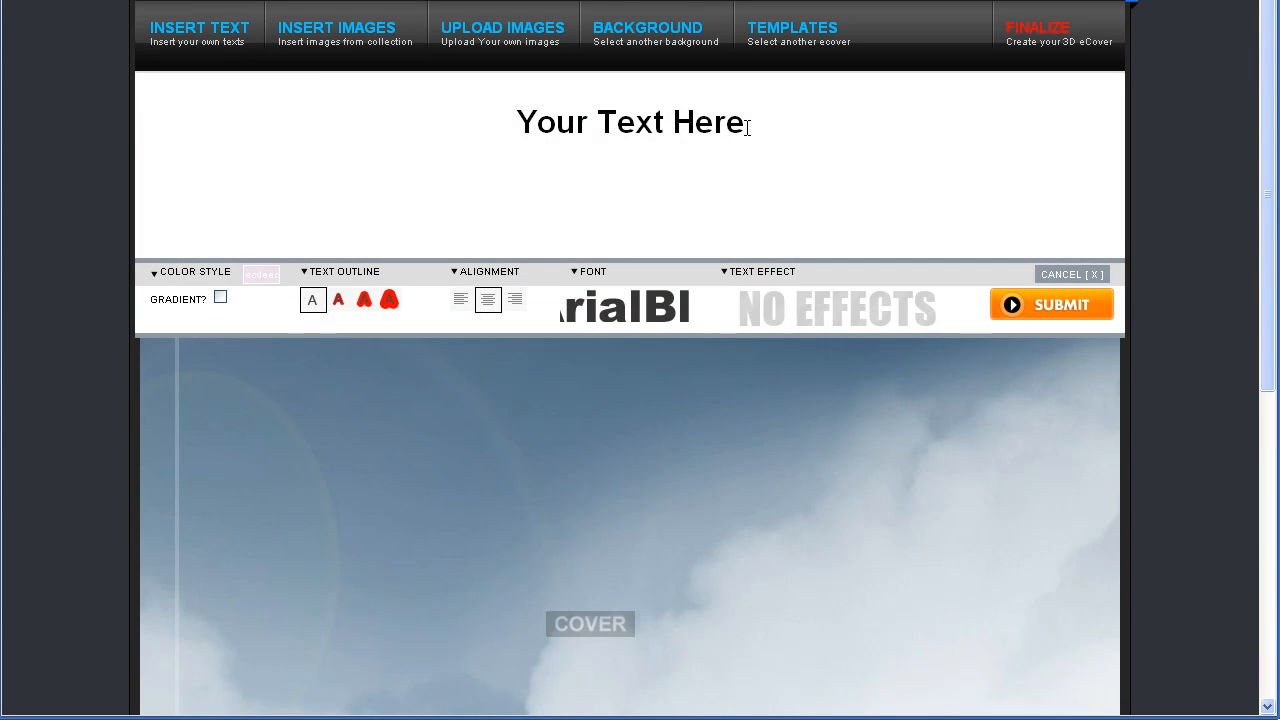
click(745, 128)
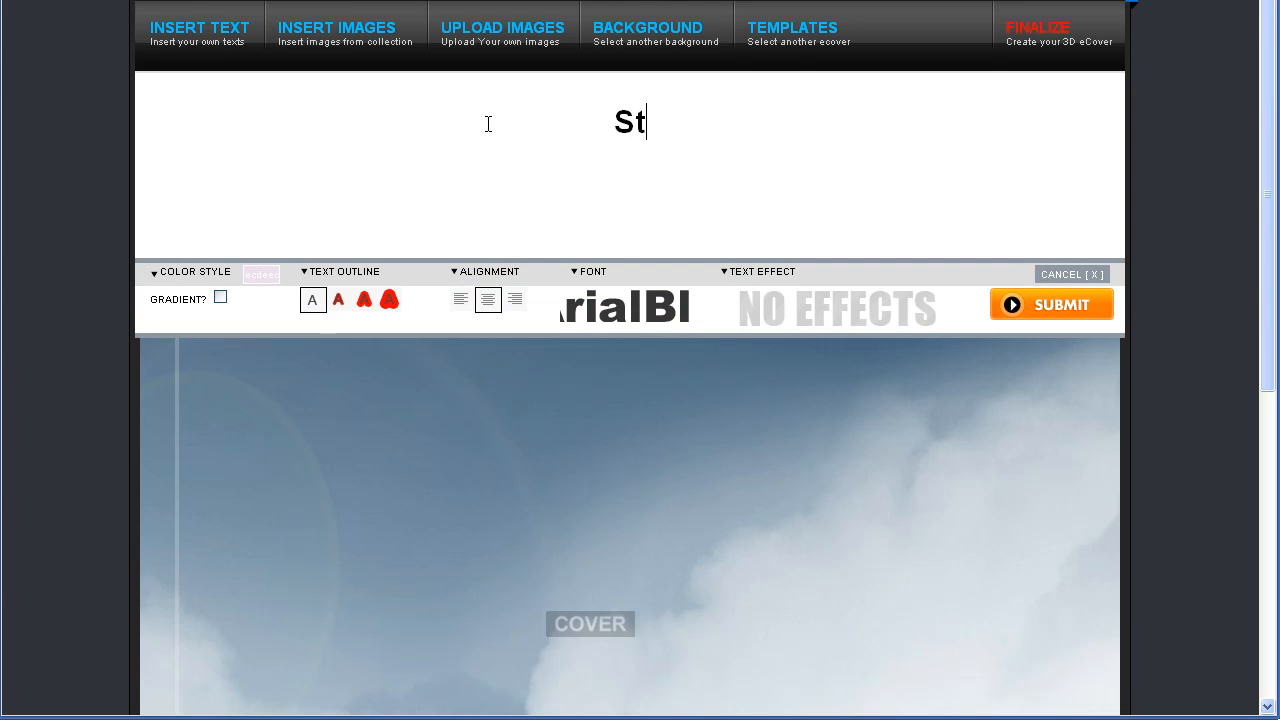
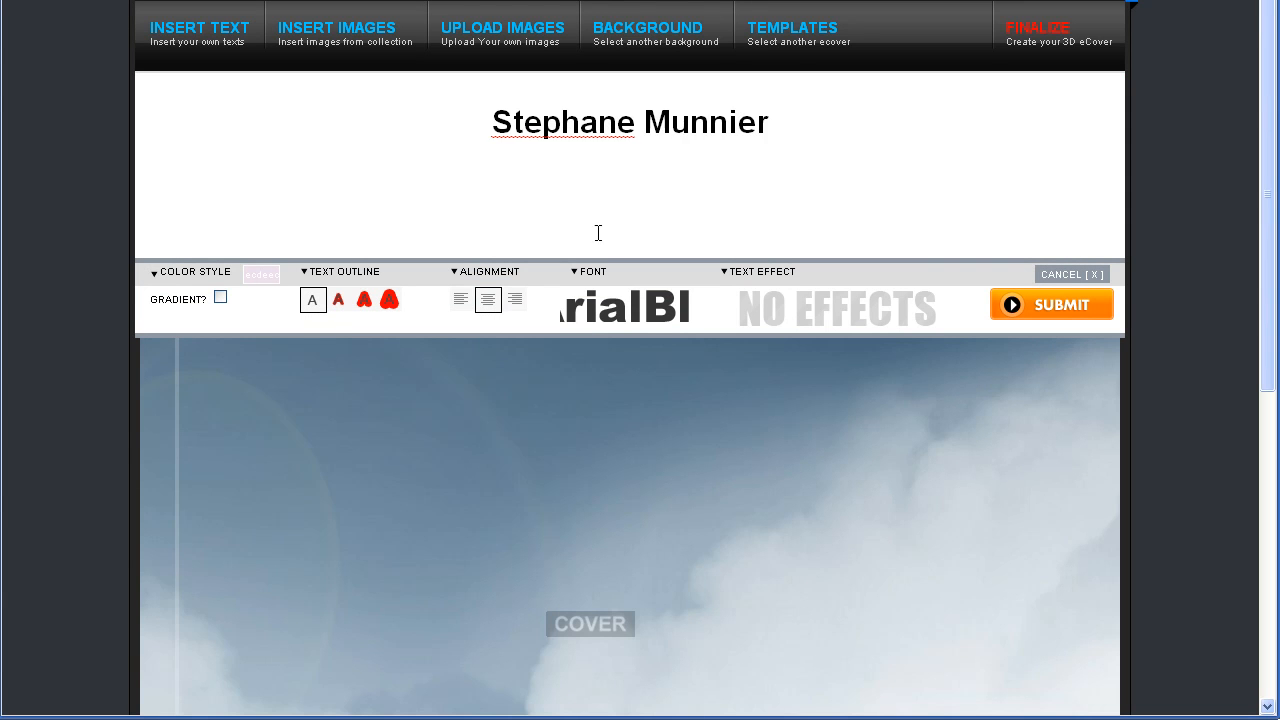
click(1035, 300)
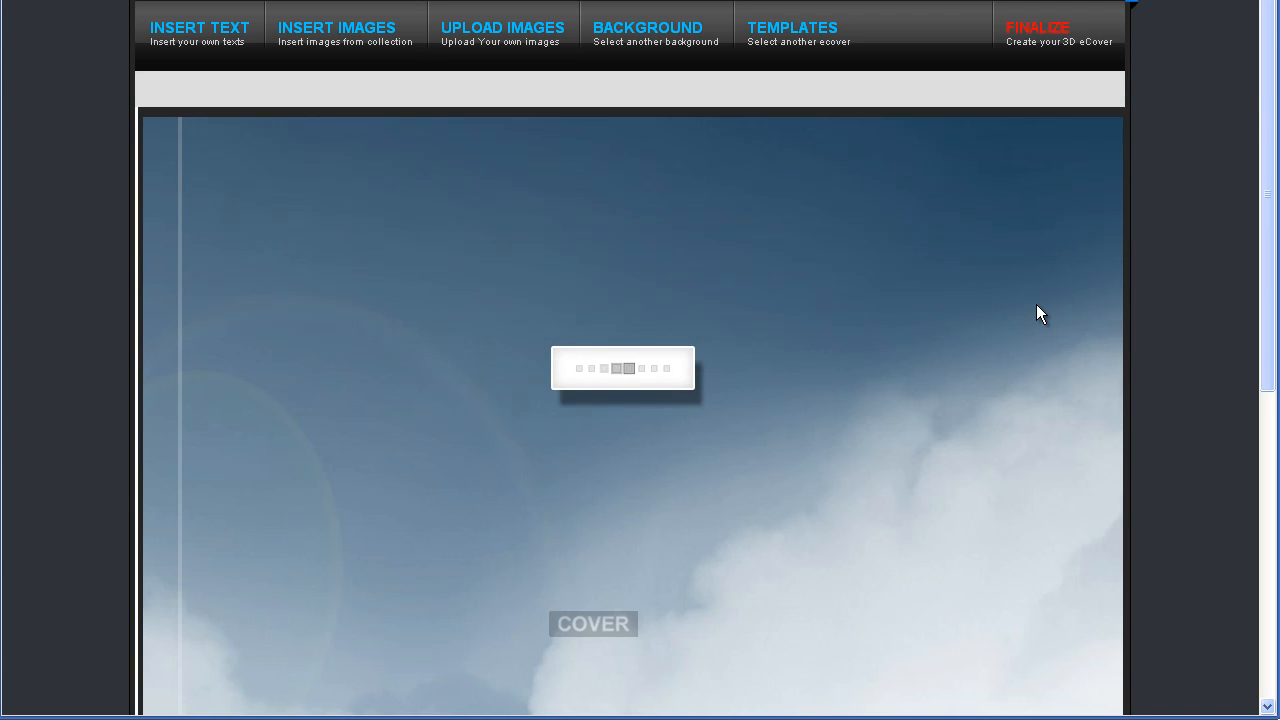
Resize the author's name, move it near the top centre, and colour it red
scroll(1020, 300, down, 5)
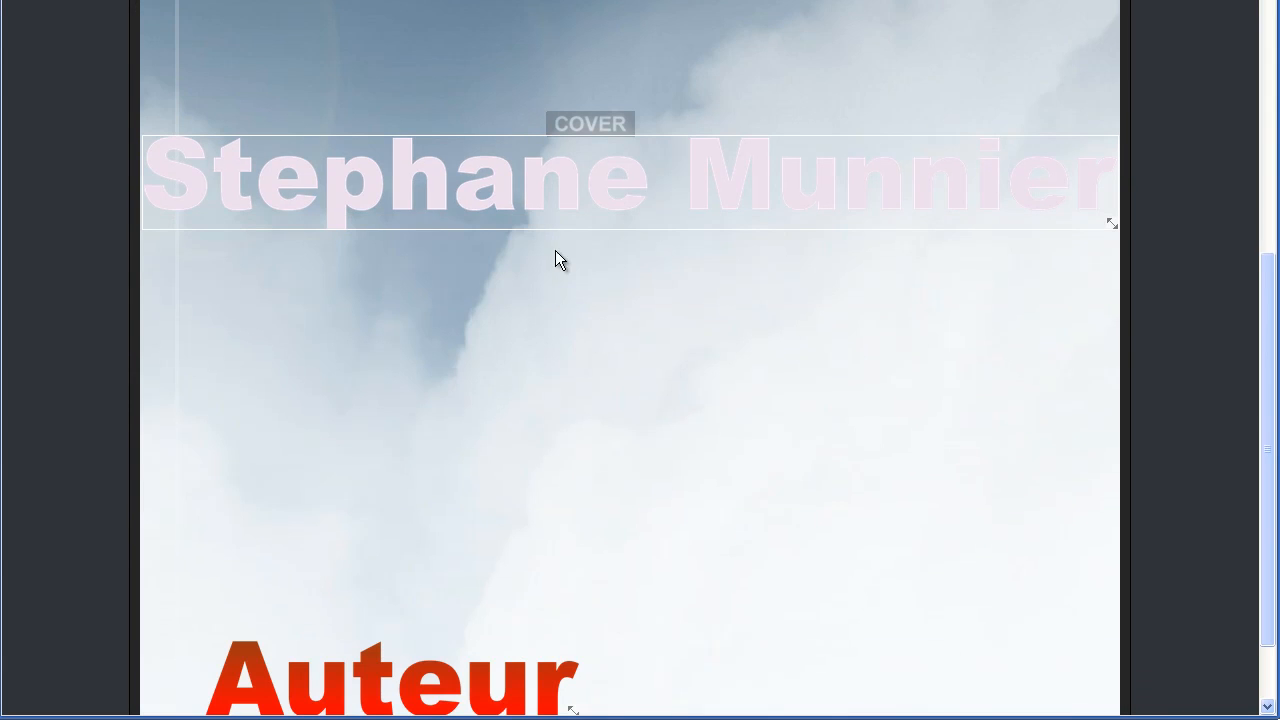
drag(1108, 220, 622, 178)
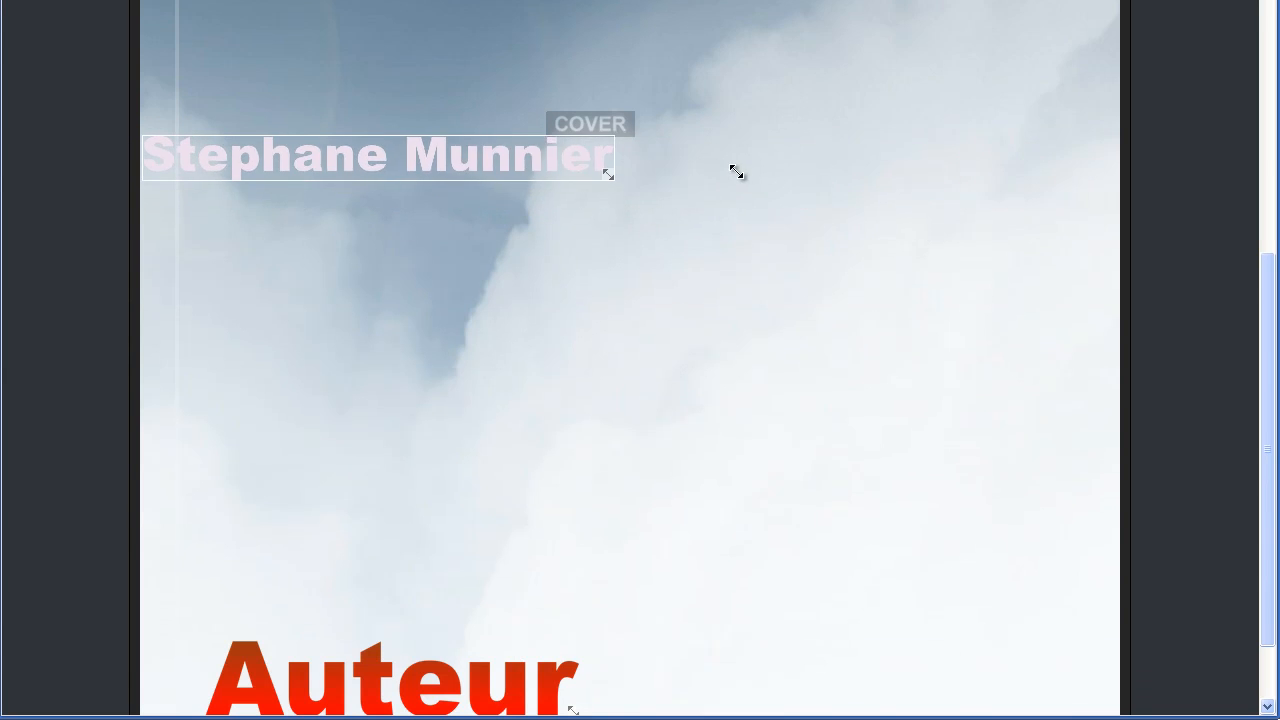
scroll(491, 246, up, 4)
drag(388, 585, 570, 181)
click(740, 1)
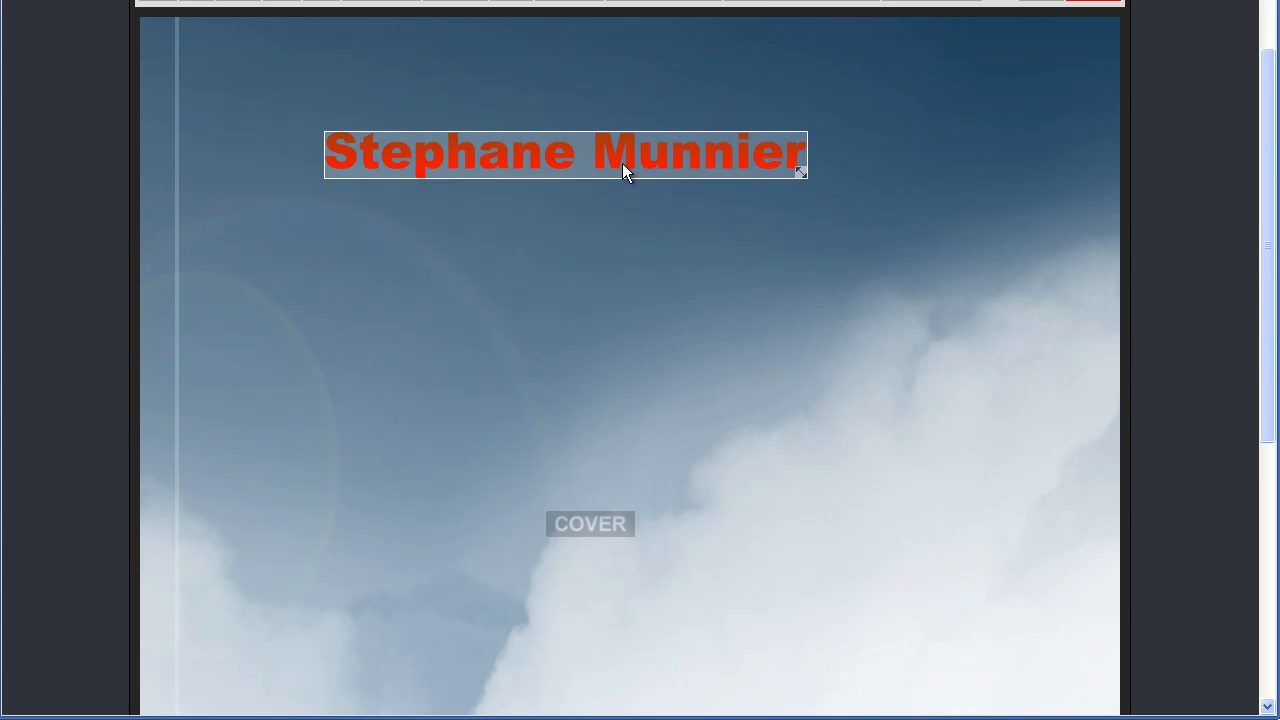
Shrink Auteur and line the author's name up beside it along the bottom
scroll(514, 157, down, 2)
scroll(511, 100, up, 1)
drag(508, 72, 777, 605)
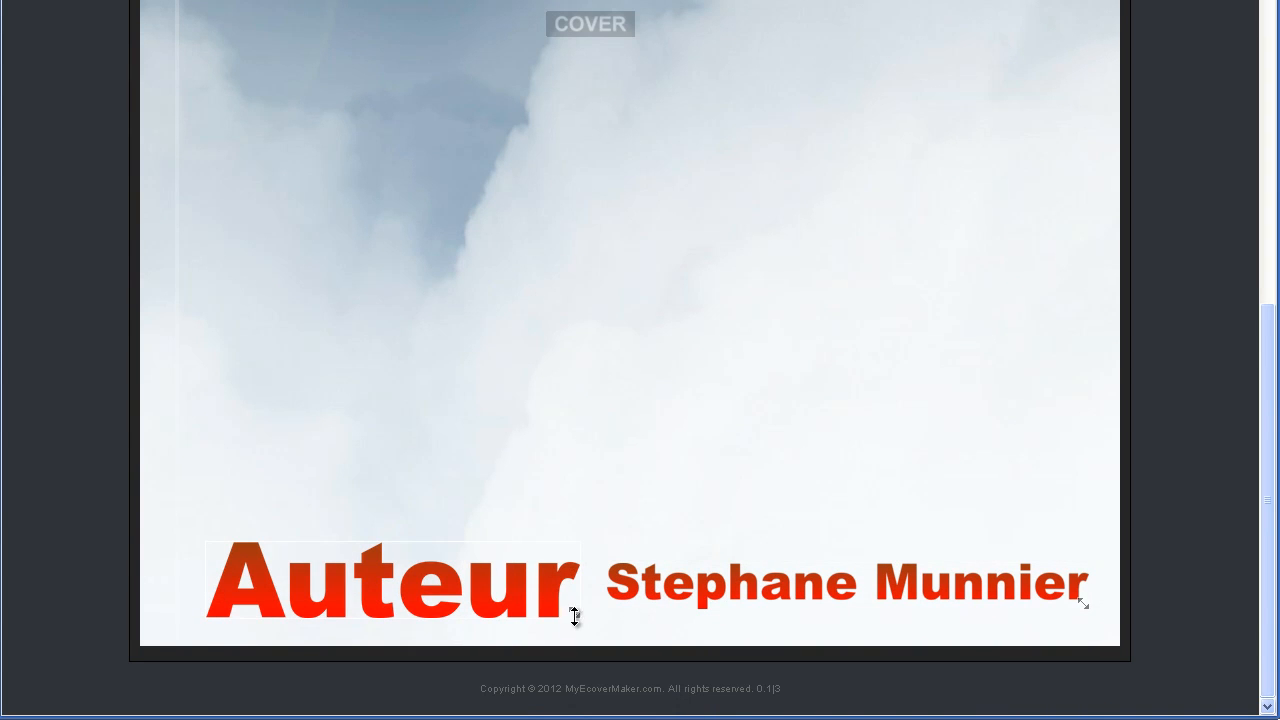
drag(575, 612, 395, 575)
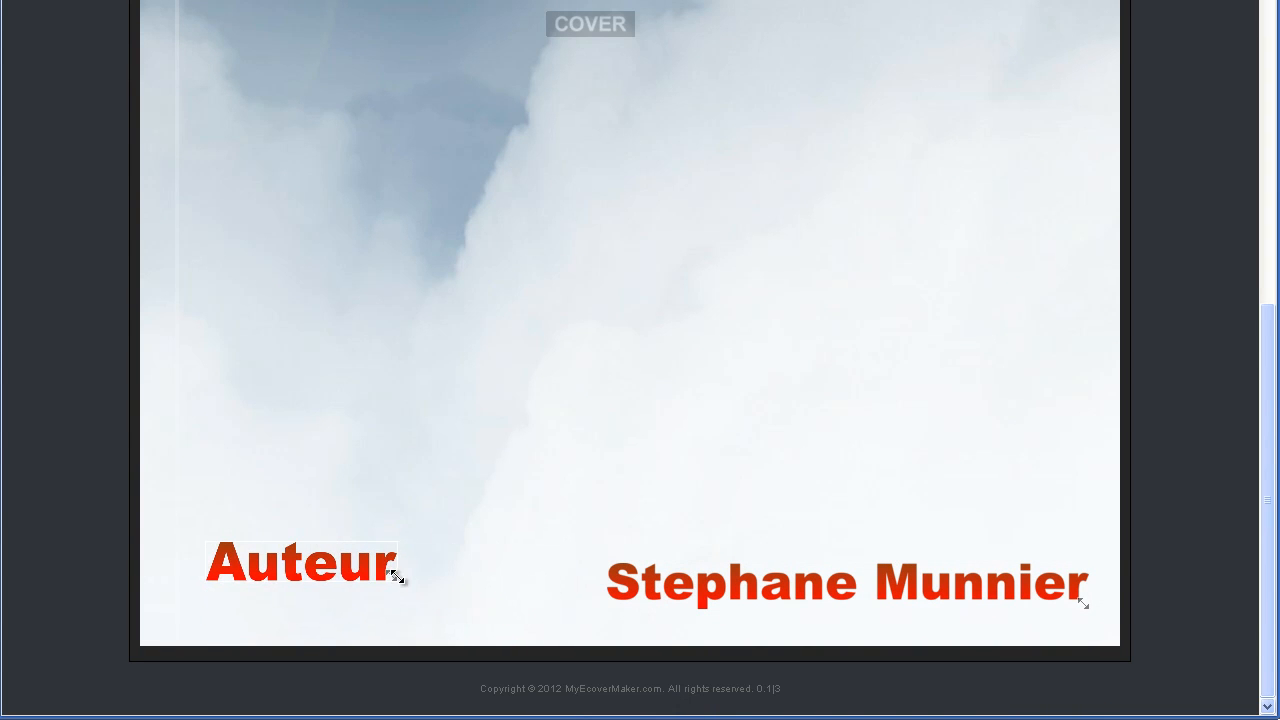
drag(299, 565, 293, 580)
drag(877, 576, 713, 573)
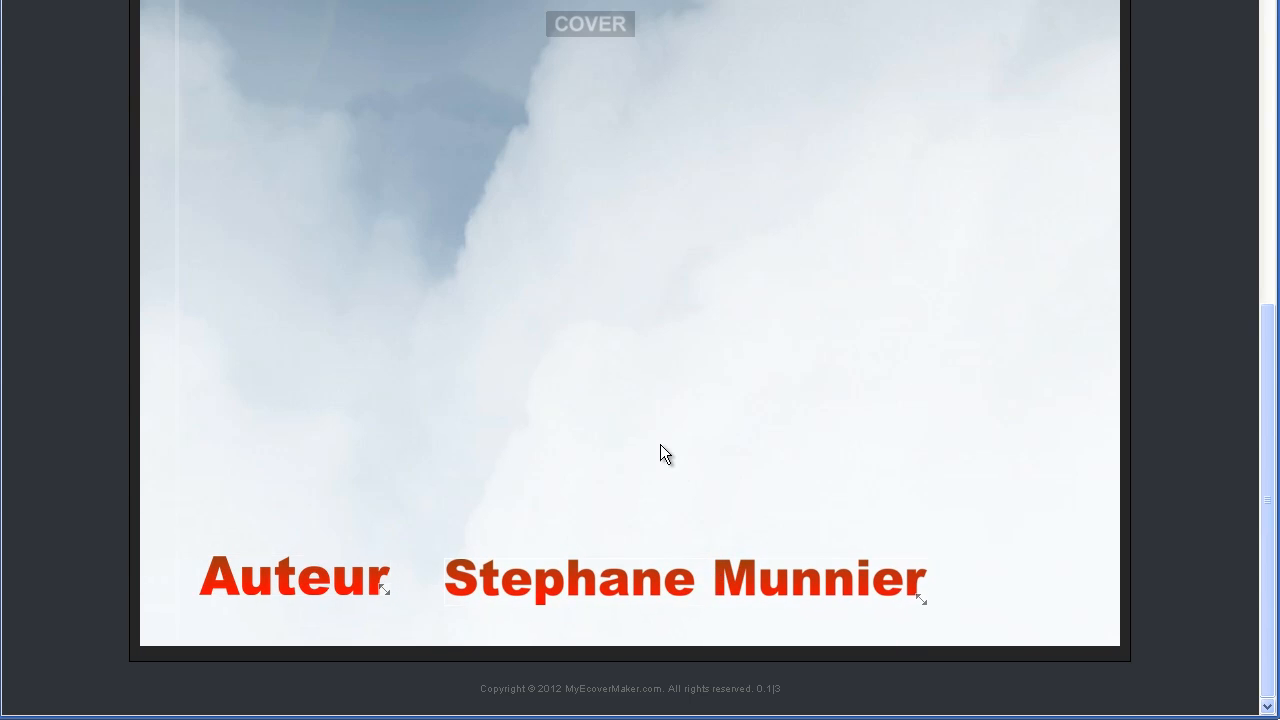
scroll(675, 468, up, 7)
Add a 'Le titre' text and drag it up to the top of the cover
click(194, 125)
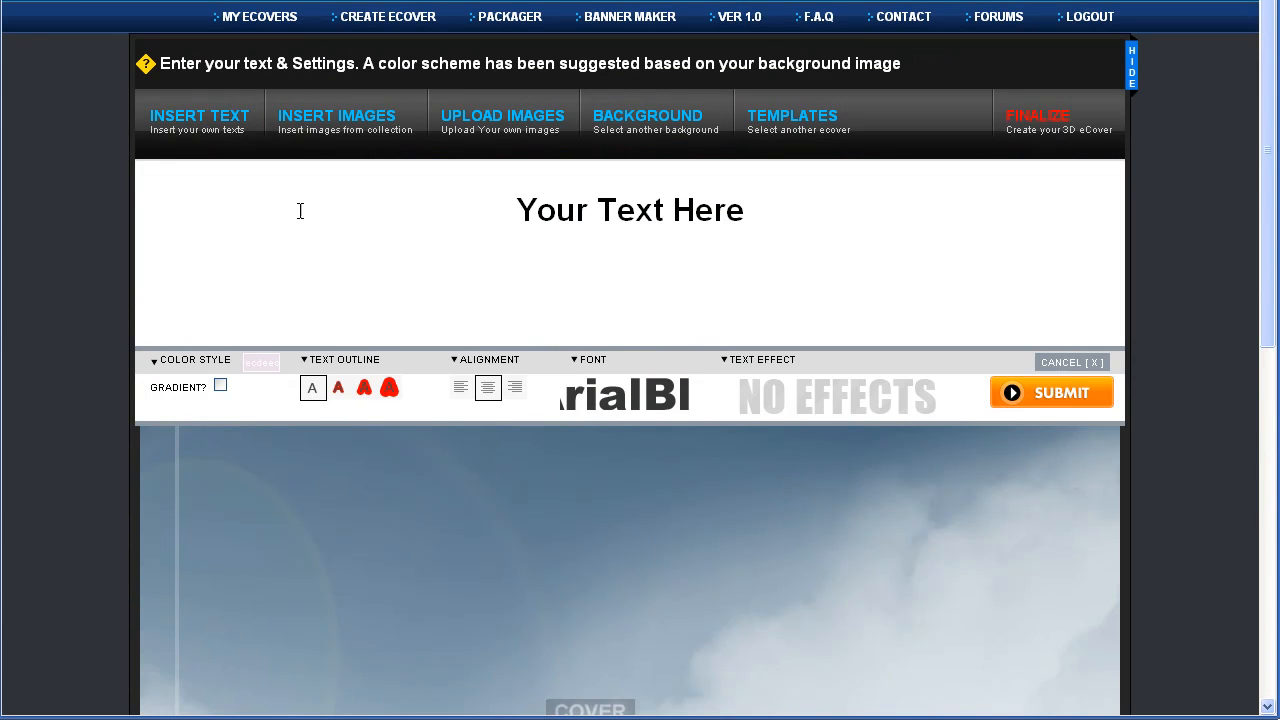
click(685, 209)
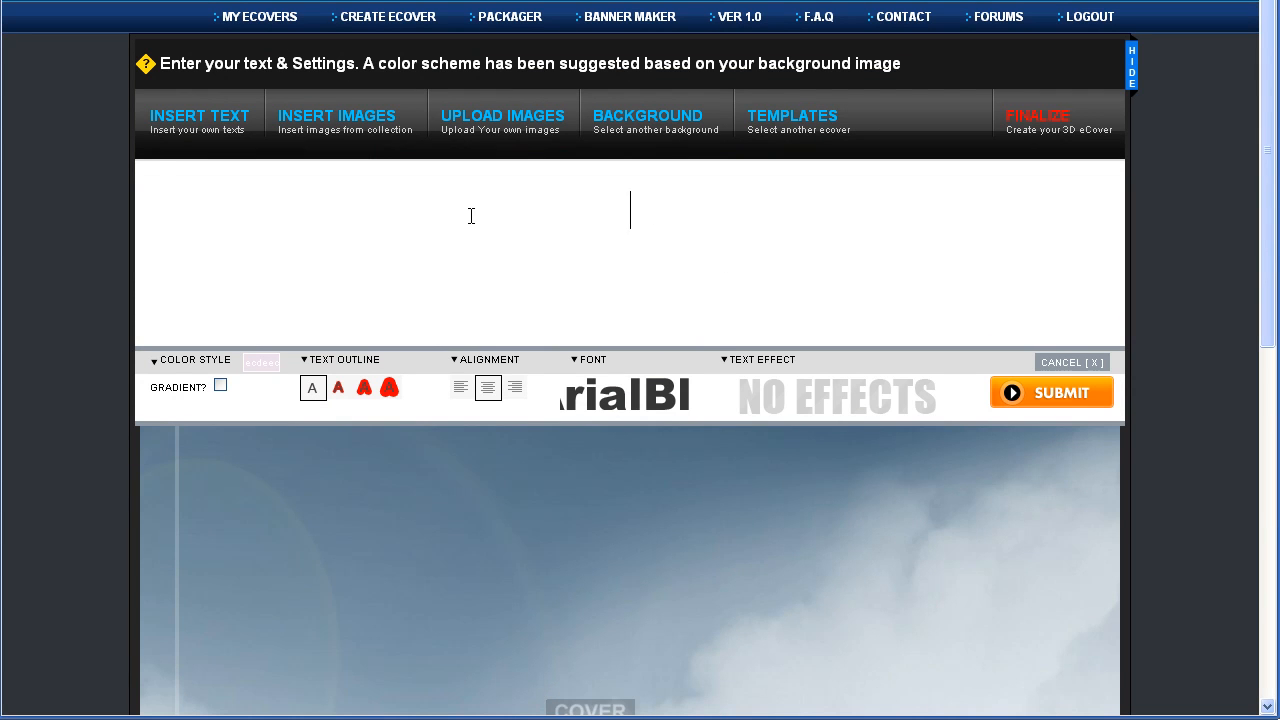
text(Le titre)
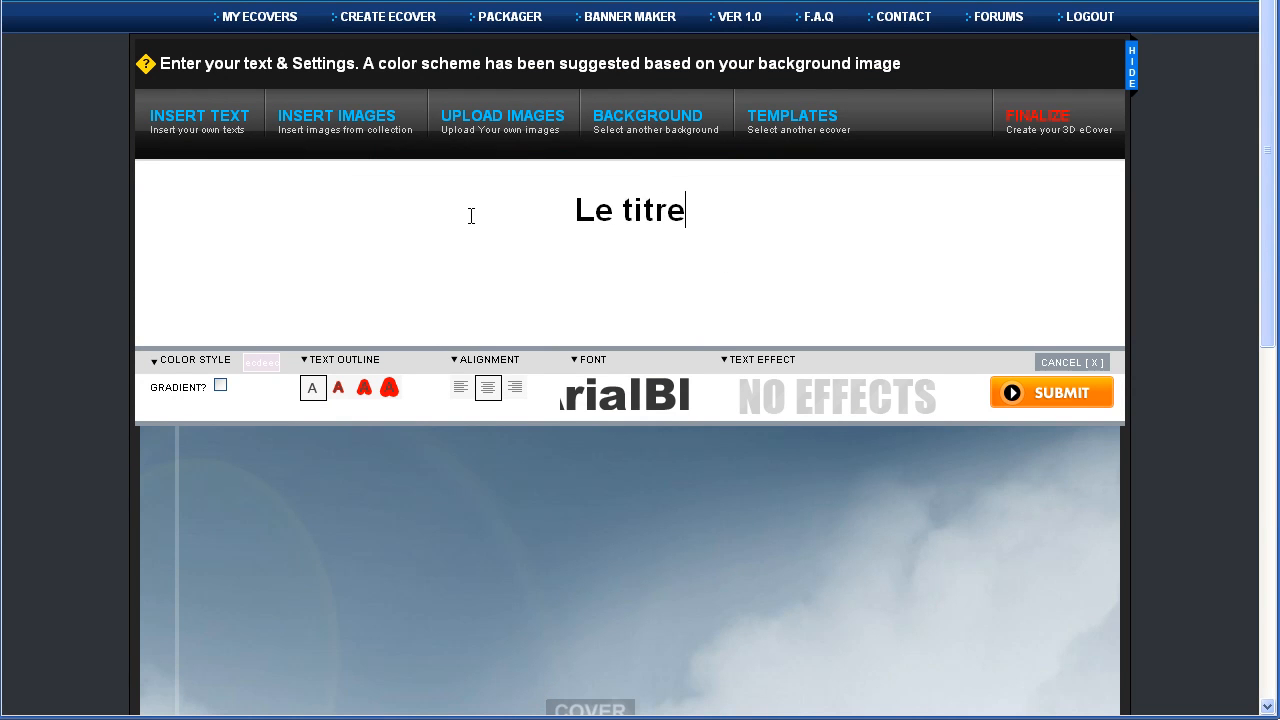
click(1005, 393)
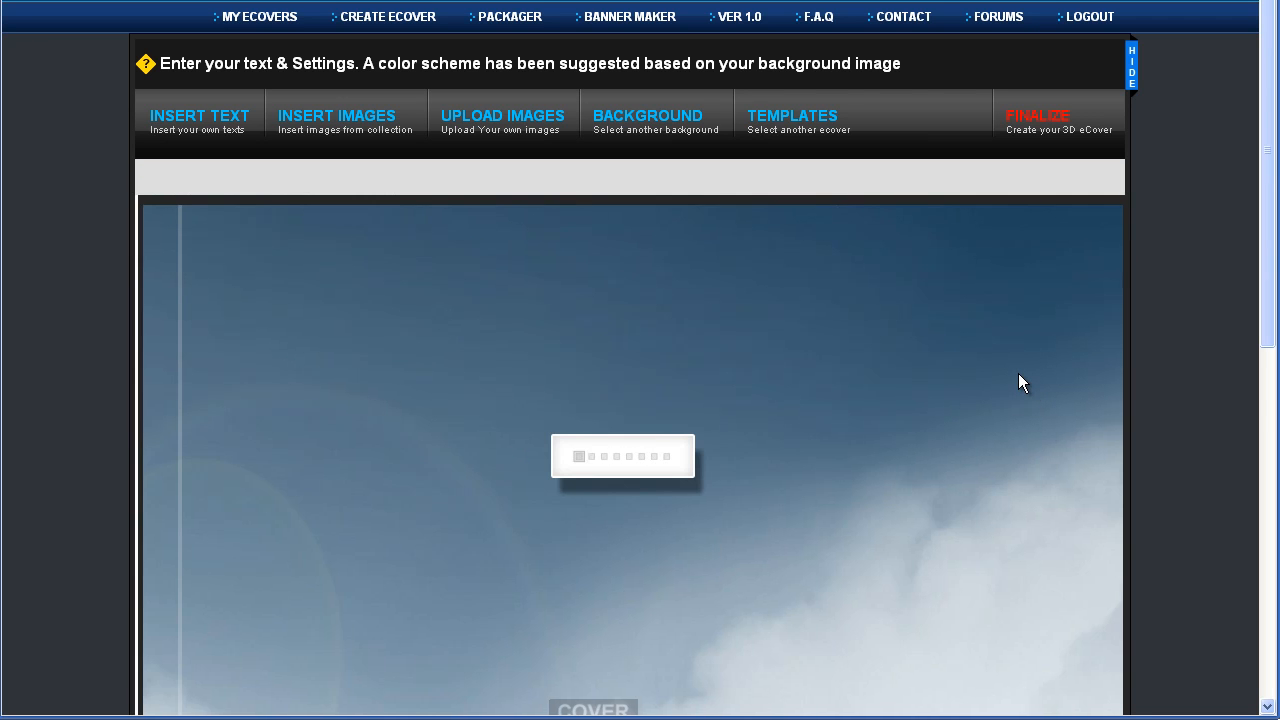
scroll(1017, 378, down, 3)
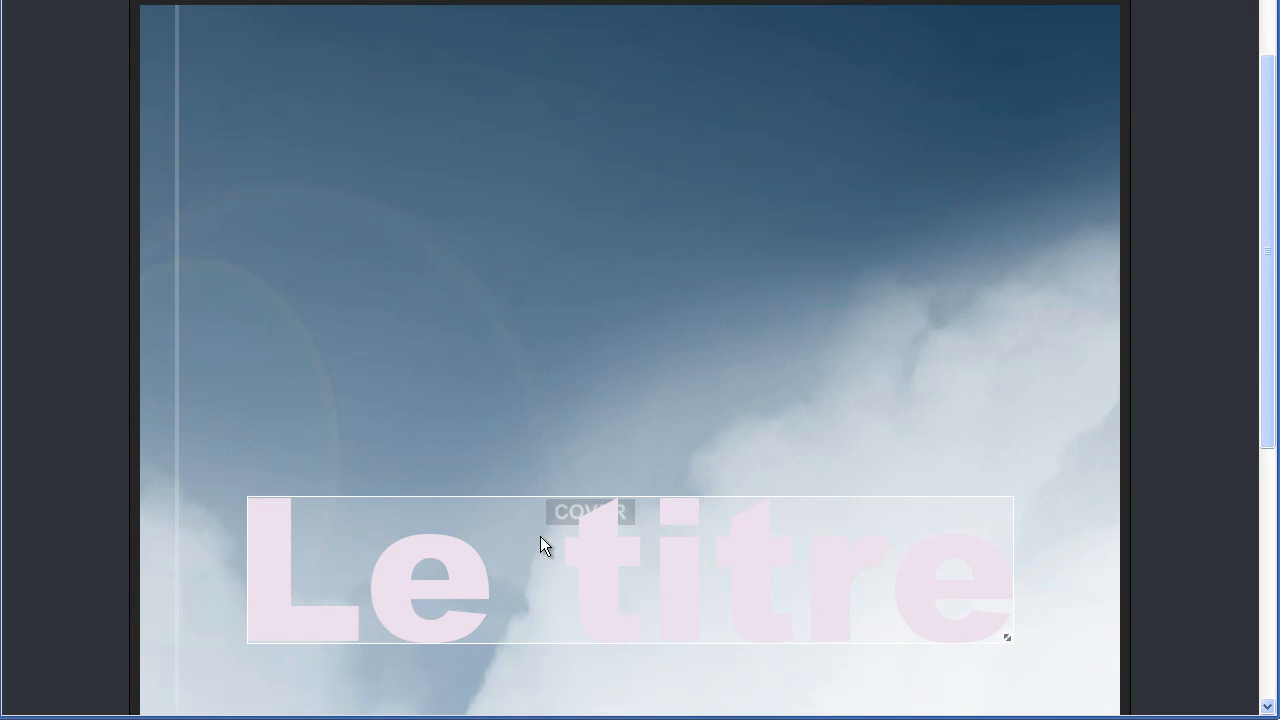
drag(543, 591, 554, 205)
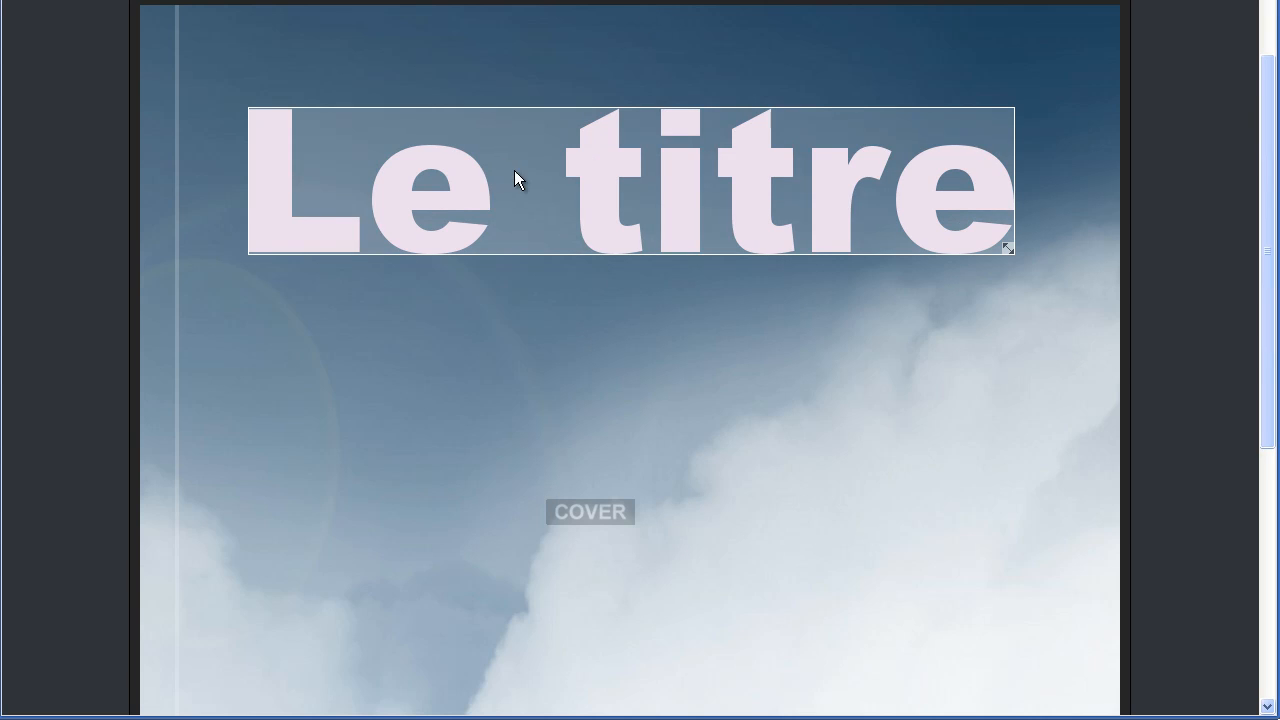
scroll(508, 172, up, 2)
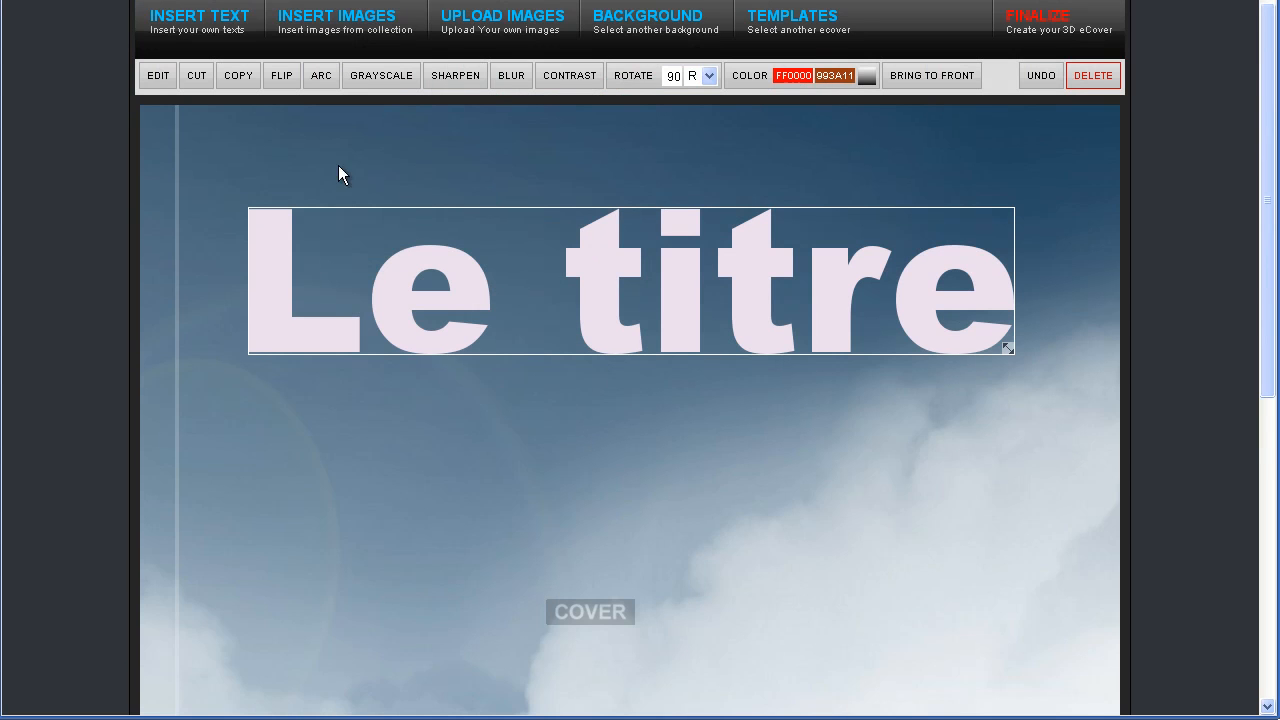
Insert the orange ribbon banner graphic and move it to the top of the cover
click(321, 27)
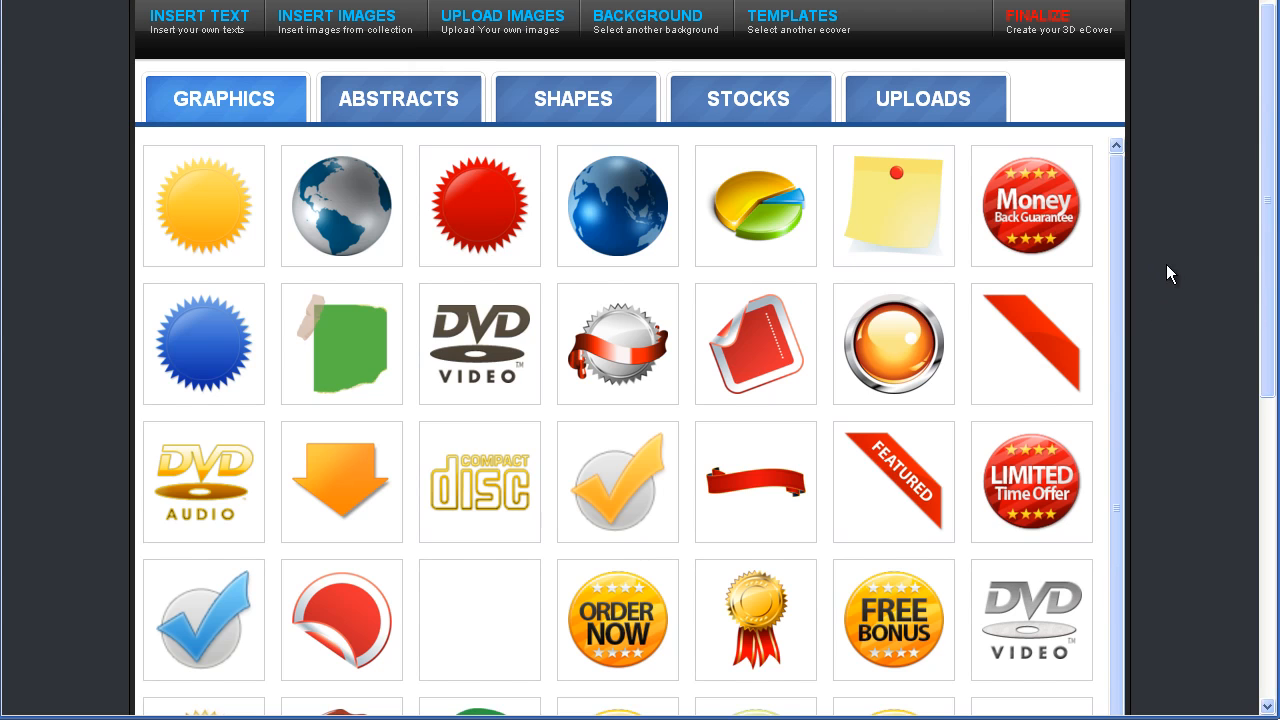
scroll(1163, 270, down, 5)
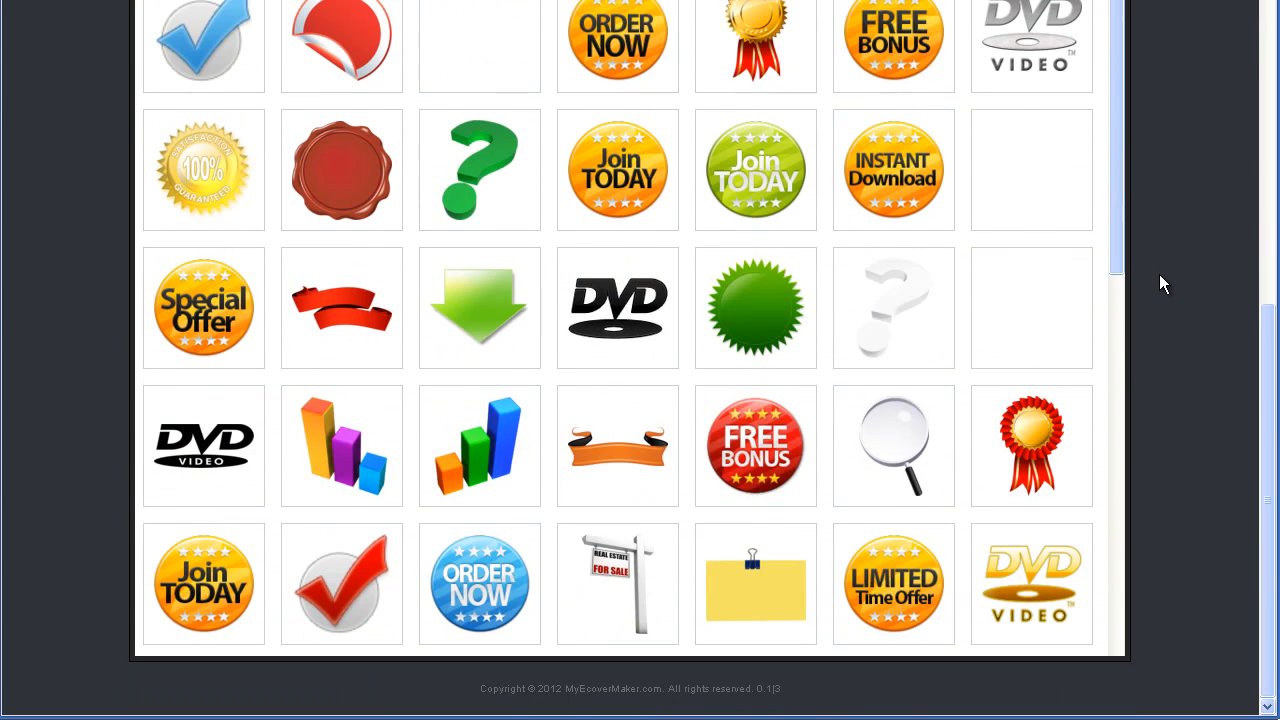
click(617, 460)
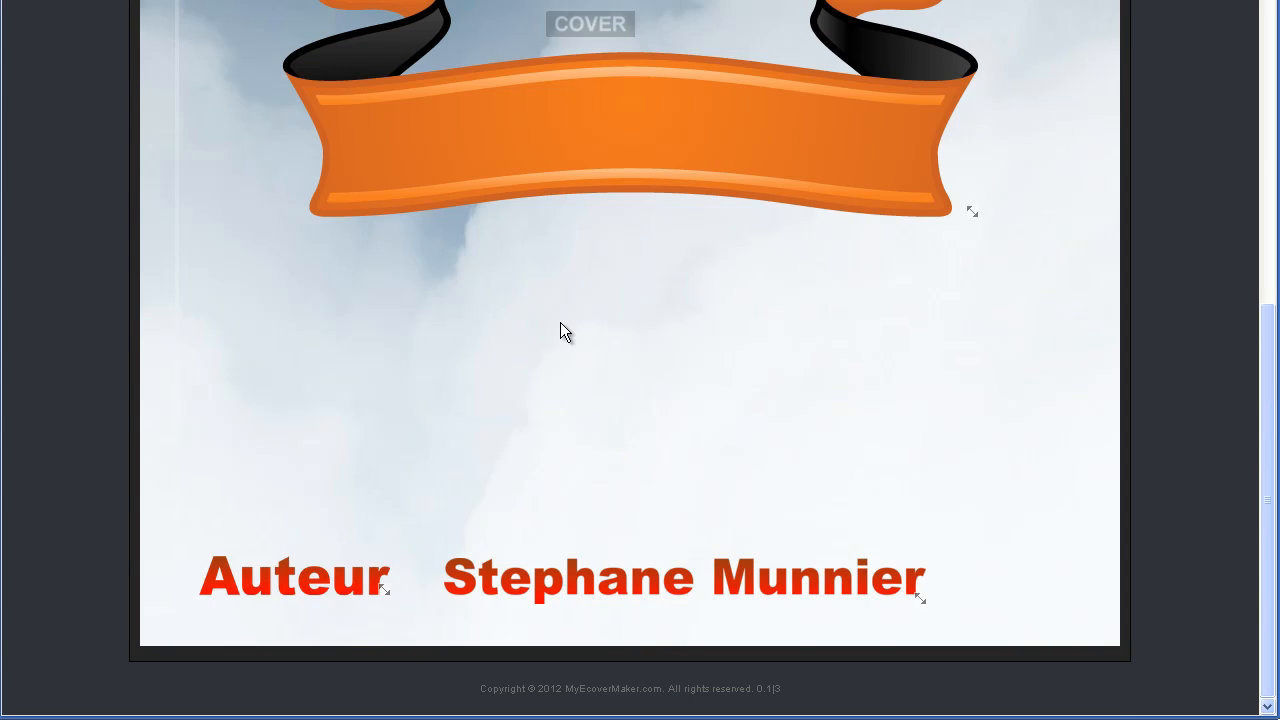
scroll(553, 290, up, 6)
drag(611, 669, 606, 257)
Move 'Le titre' out from behind the banner to sit just below it
click(988, 318)
drag(988, 318, 793, 535)
mouse_move(677, 545)
mouse_down()
mouse_move(669, 300)
mouse_move(649, 320)
mouse_move(655, 248)
mouse_move(729, 360)
mouse_move(566, 271)
mouse_move(717, 360)
mouse_move(620, 335)
mouse_move(657, 551)
mouse_up()
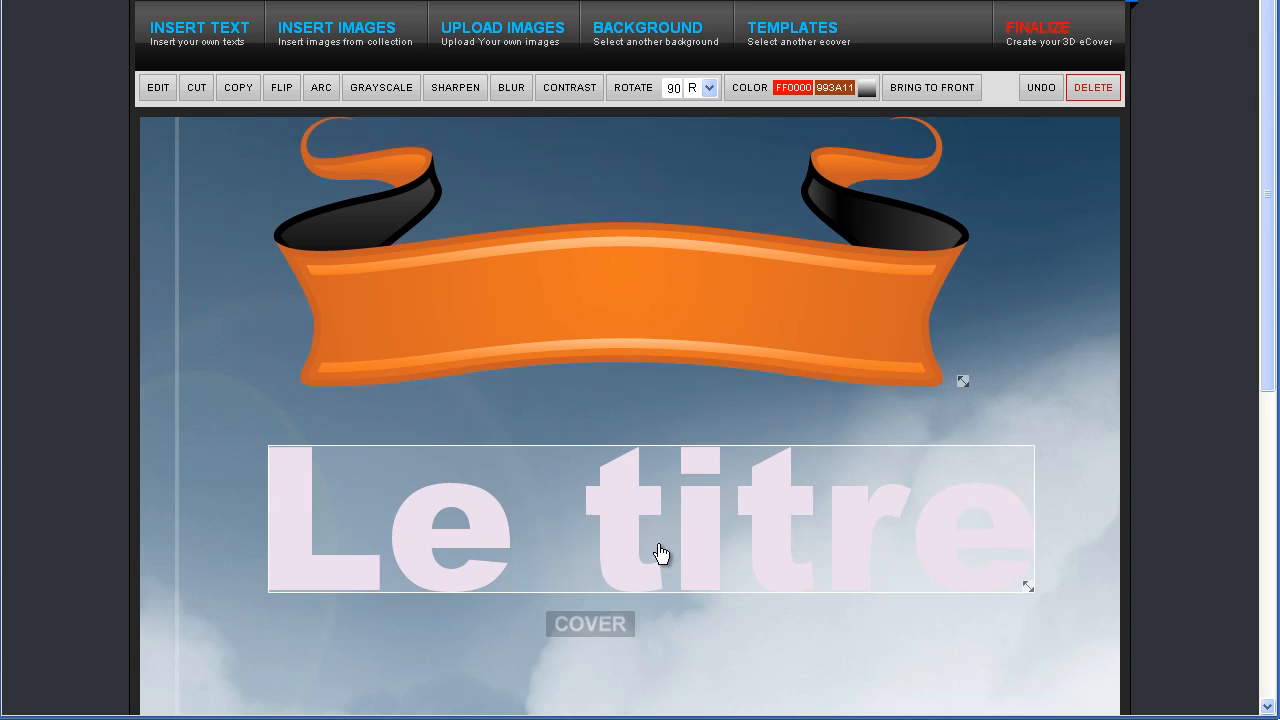
Delete the old title and add a fresh 'Le titre' text
click(1100, 88)
click(185, 58)
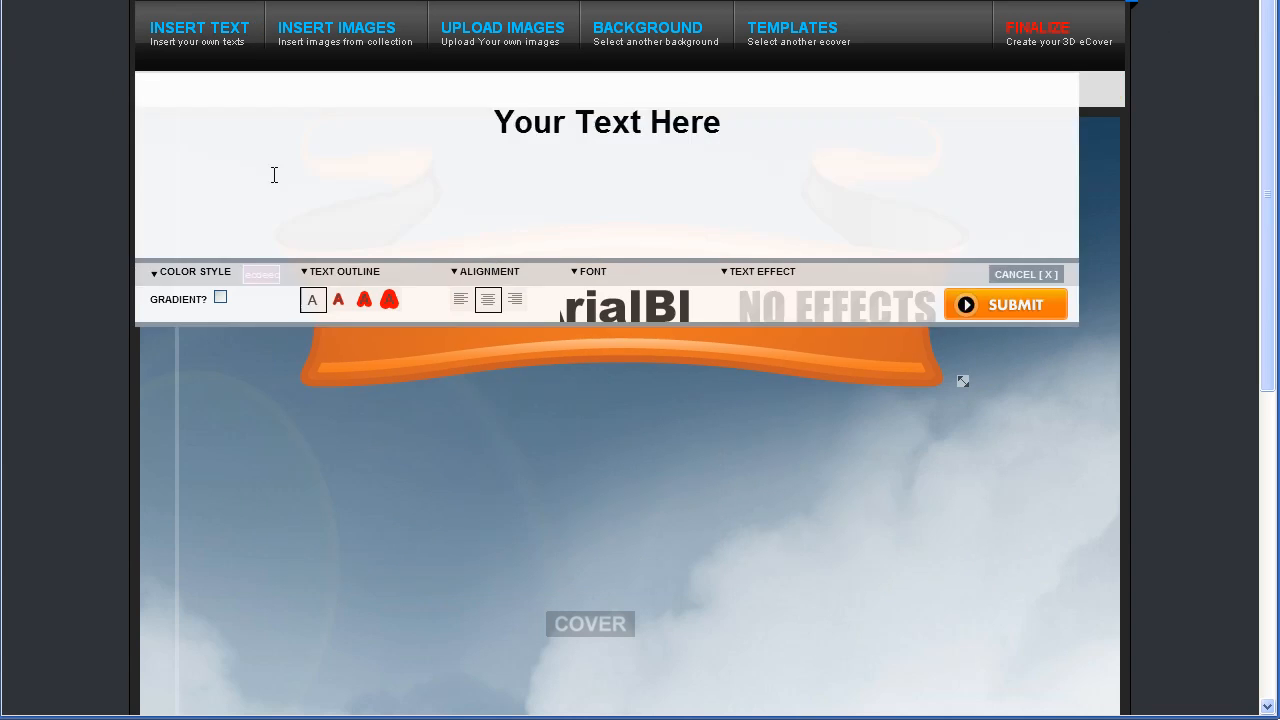
click(497, 106)
text(Le titre)
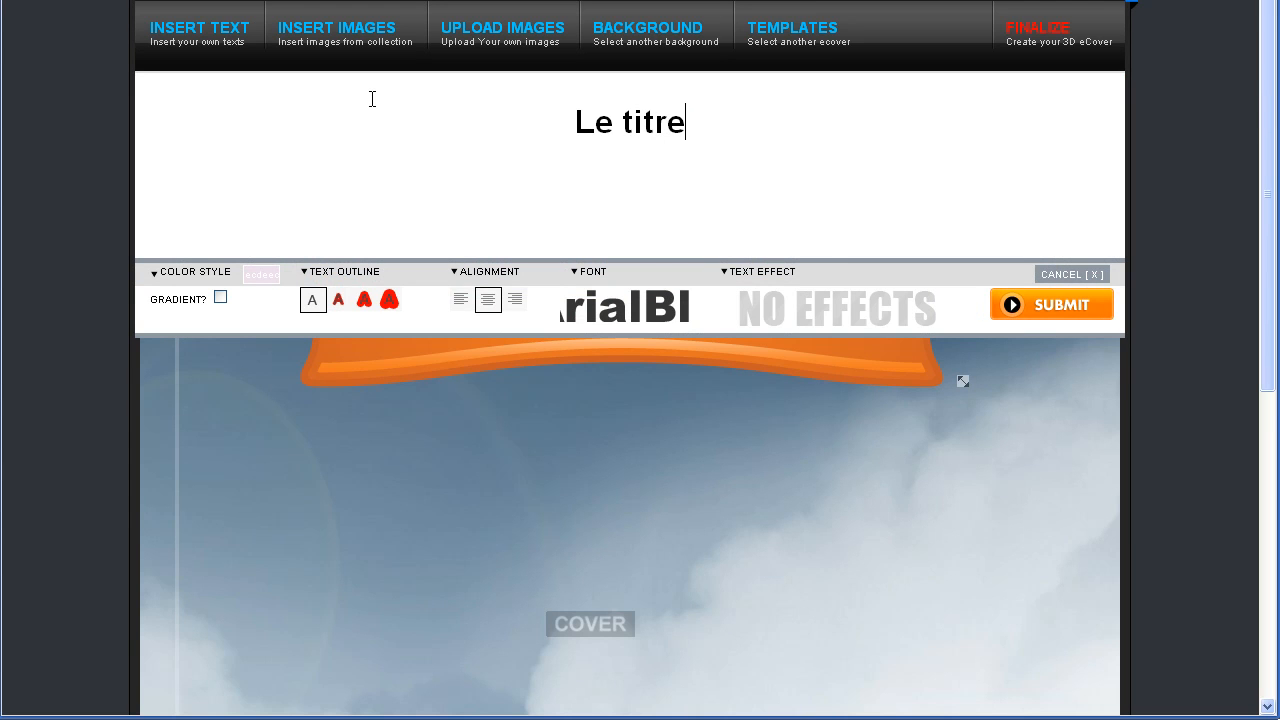
click(1030, 302)
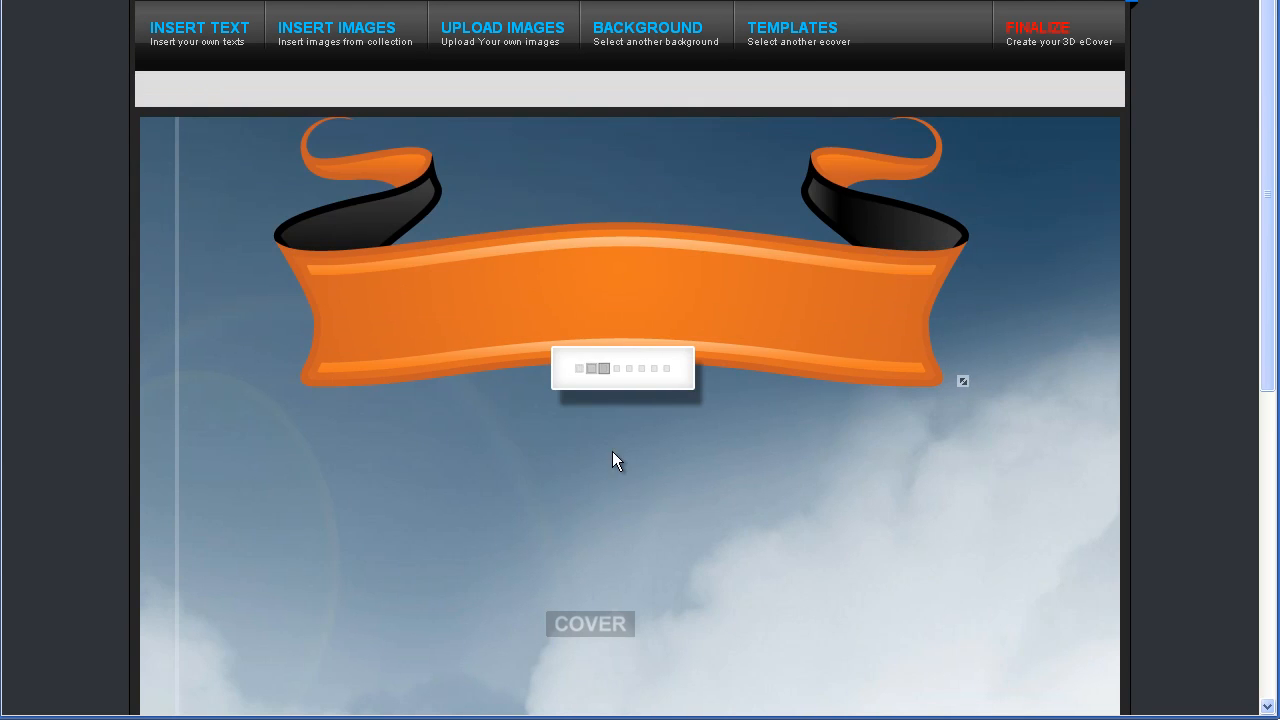
Shrink the new 'Le titre' and centre it inside the orange banner
scroll(586, 666, down, 3)
drag(629, 543, 711, 128)
drag(1057, 155, 735, 97)
drag(559, 67, 659, 107)
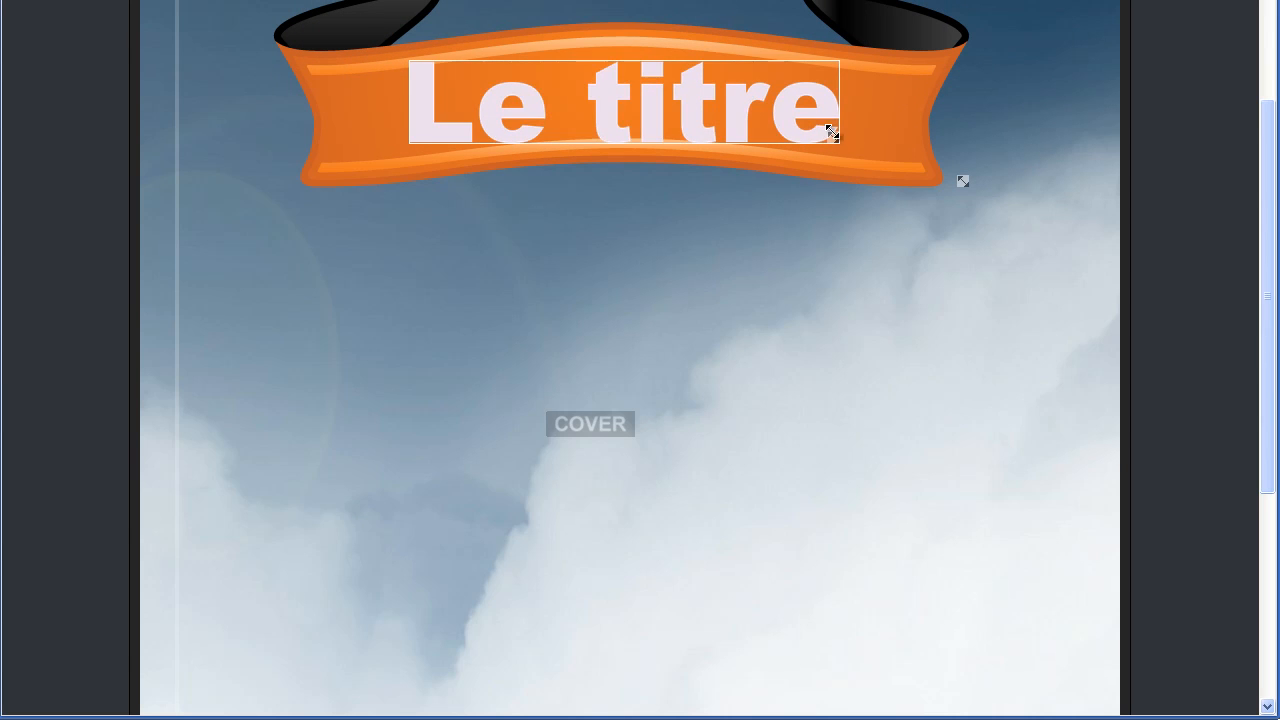
drag(828, 130, 749, 126)
drag(605, 106, 653, 112)
Add an 'Accroche' text line to the cover
scroll(790, 350, up, 1)
scroll(880, 370, down, 5)
scroll(700, 385, up, 7)
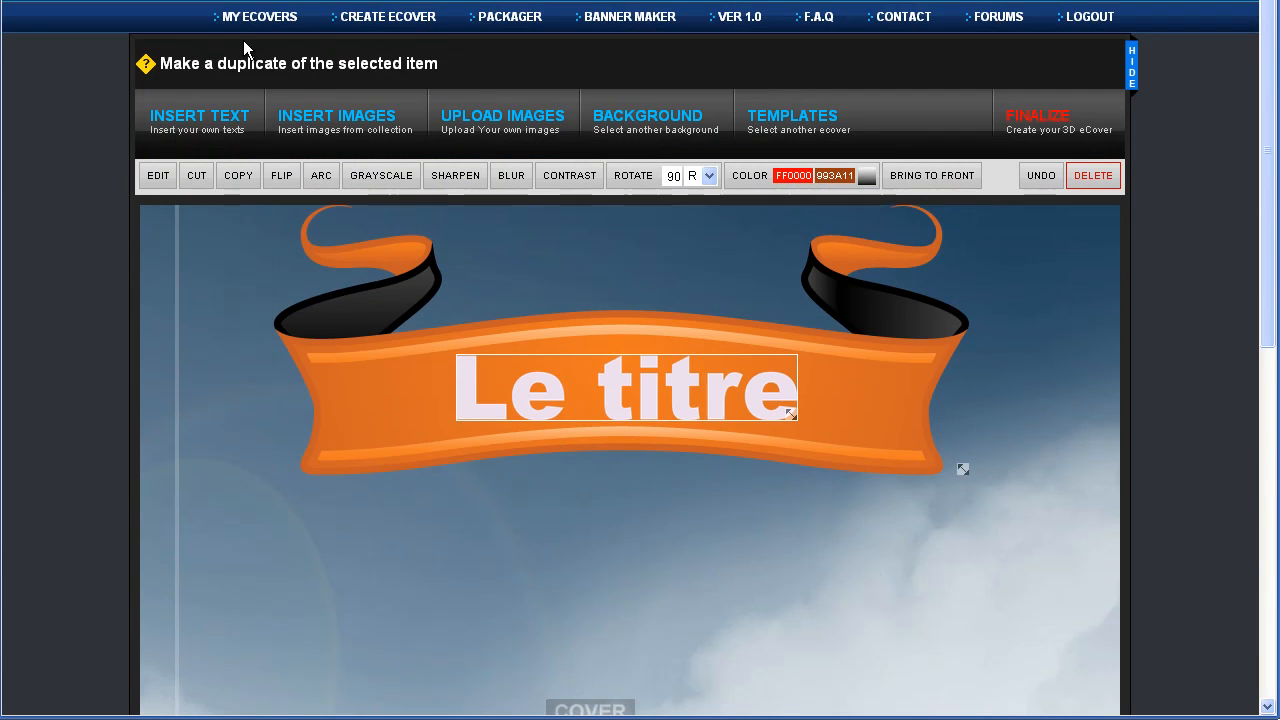
scroll(557, 296, down, 1)
click(178, 33)
click(771, 107)
text(Accroche)
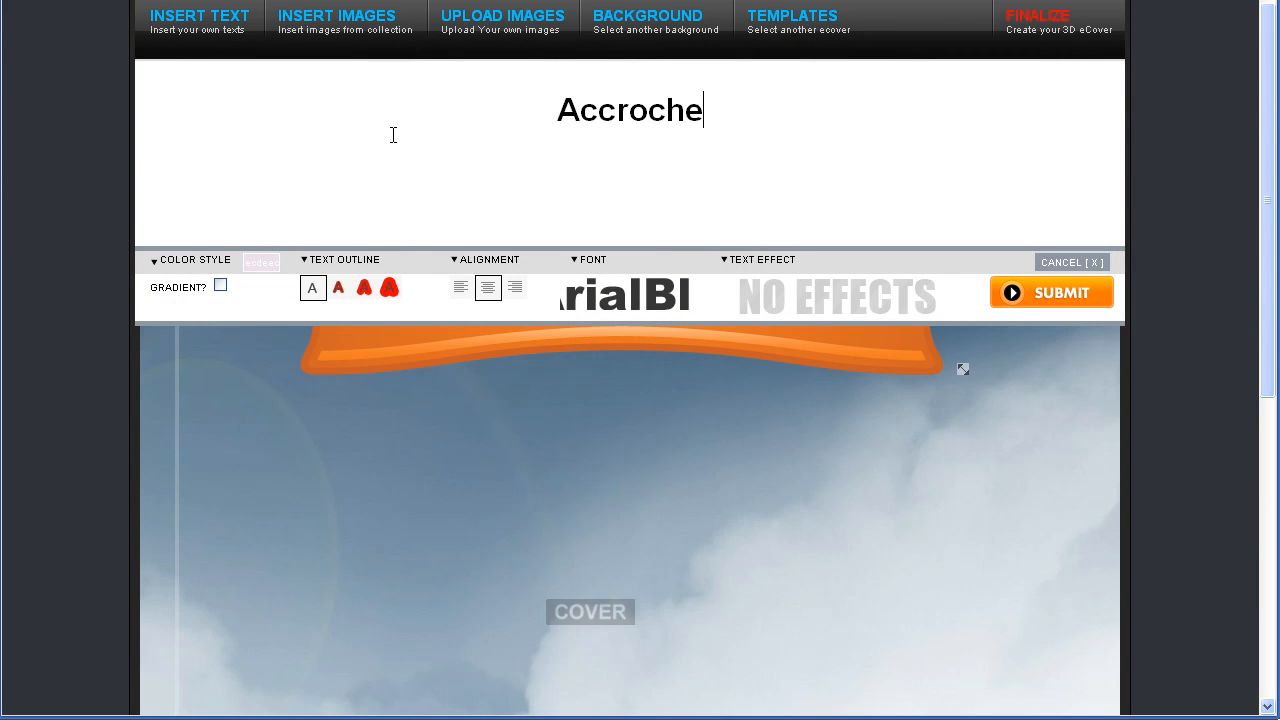
click(1060, 298)
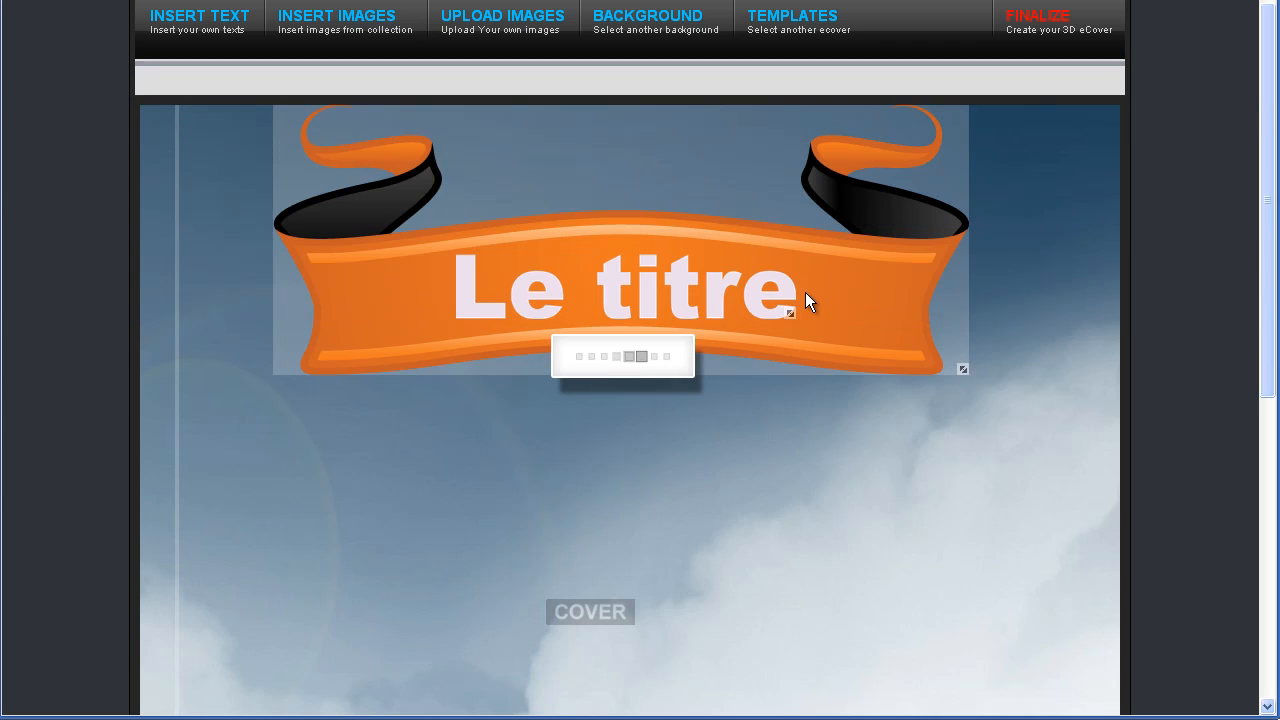
Shrink Accroche, move it mid-cover below the banner, and make it red
scroll(780, 340, down, 4)
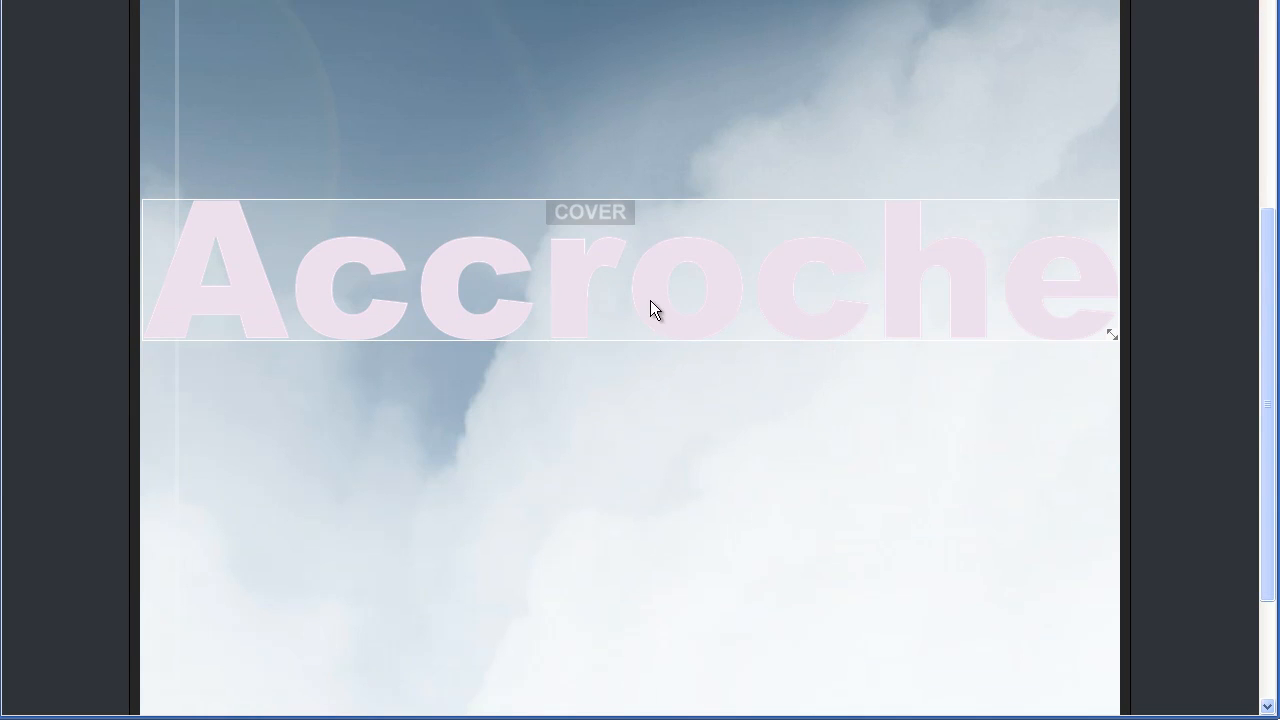
drag(1108, 334, 831, 277)
drag(431, 250, 611, 329)
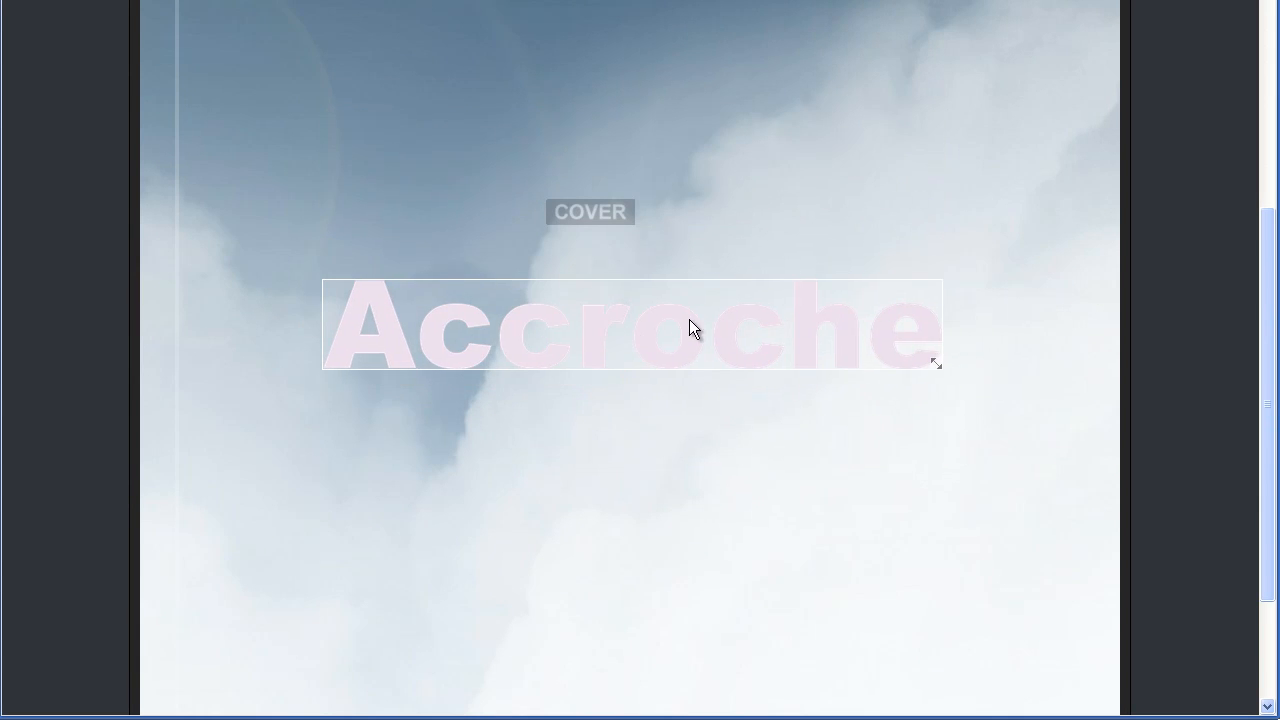
scroll(680, 337, up, 4)
click(753, 75)
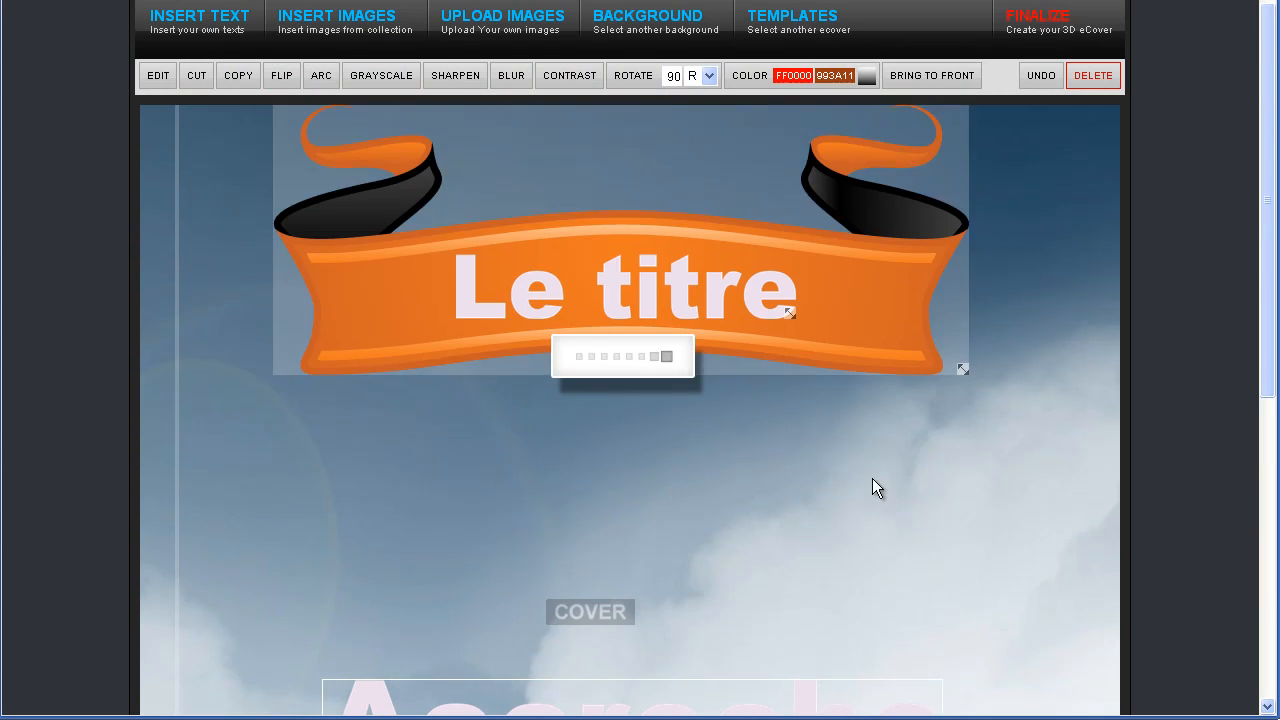
Rotate the red Accroche text to a 30° left slant
scroll(996, 463, down, 3)
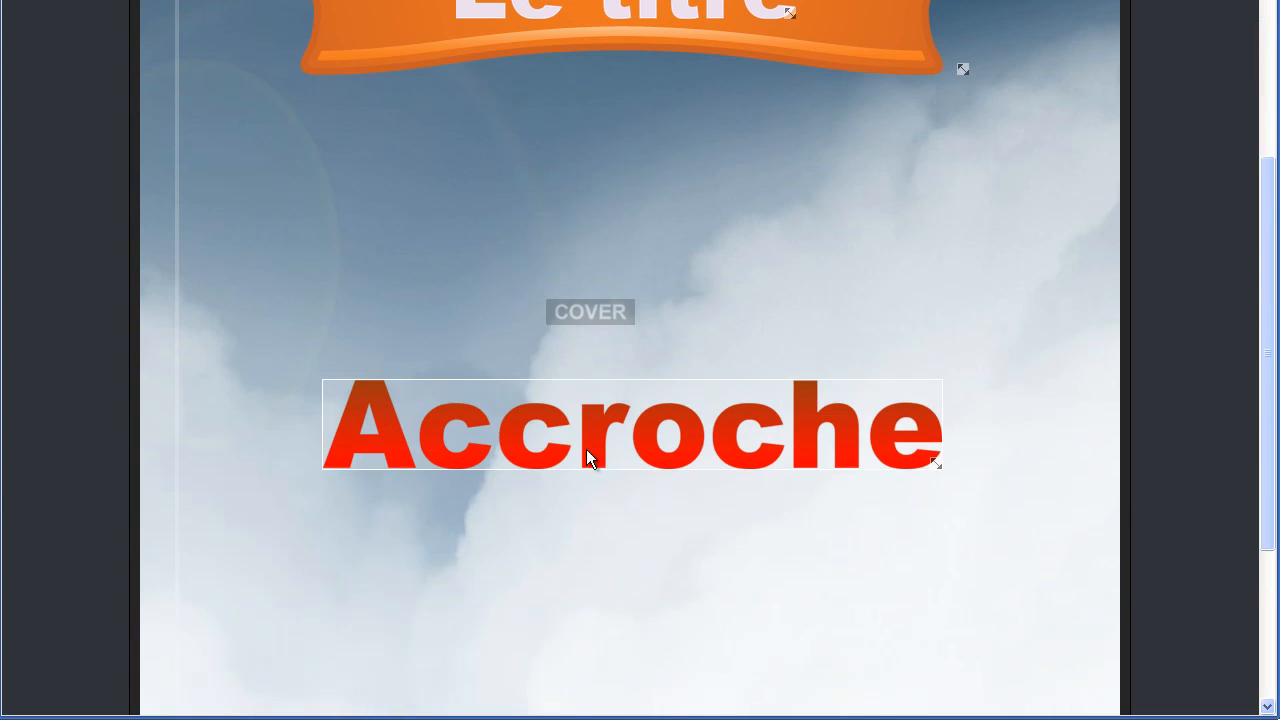
scroll(566, 415, up, 2)
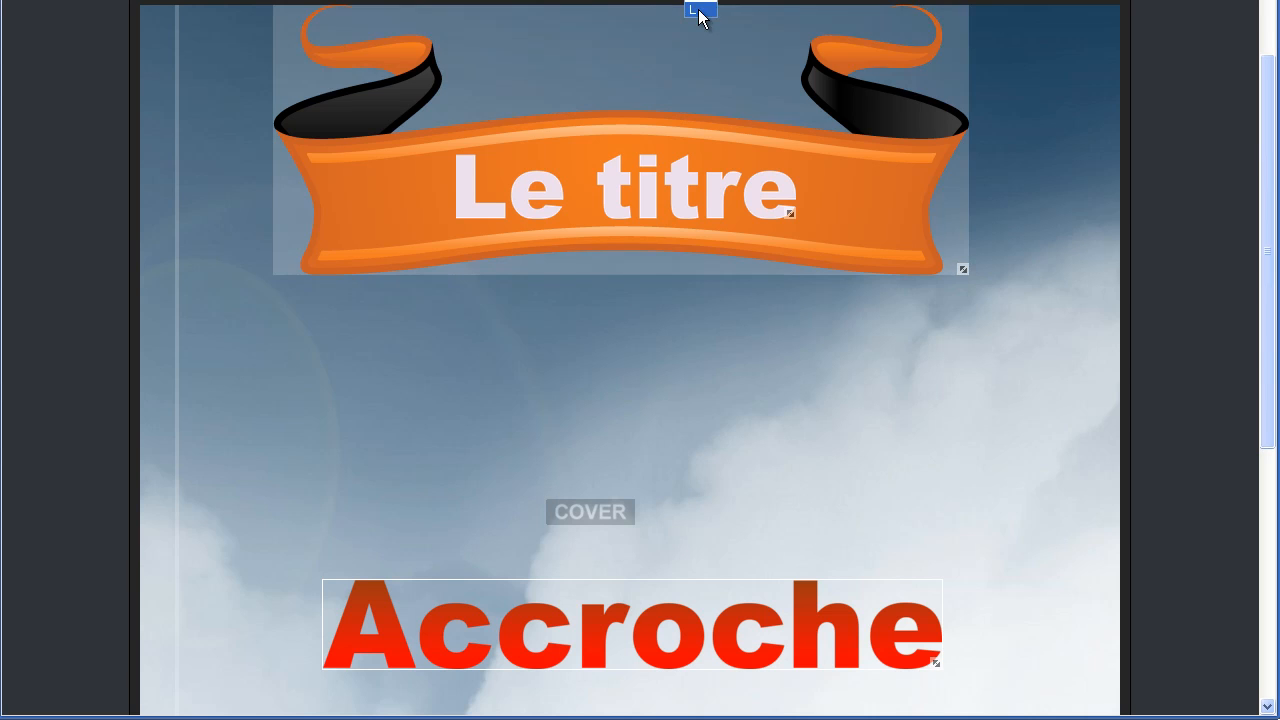
click(697, 270)
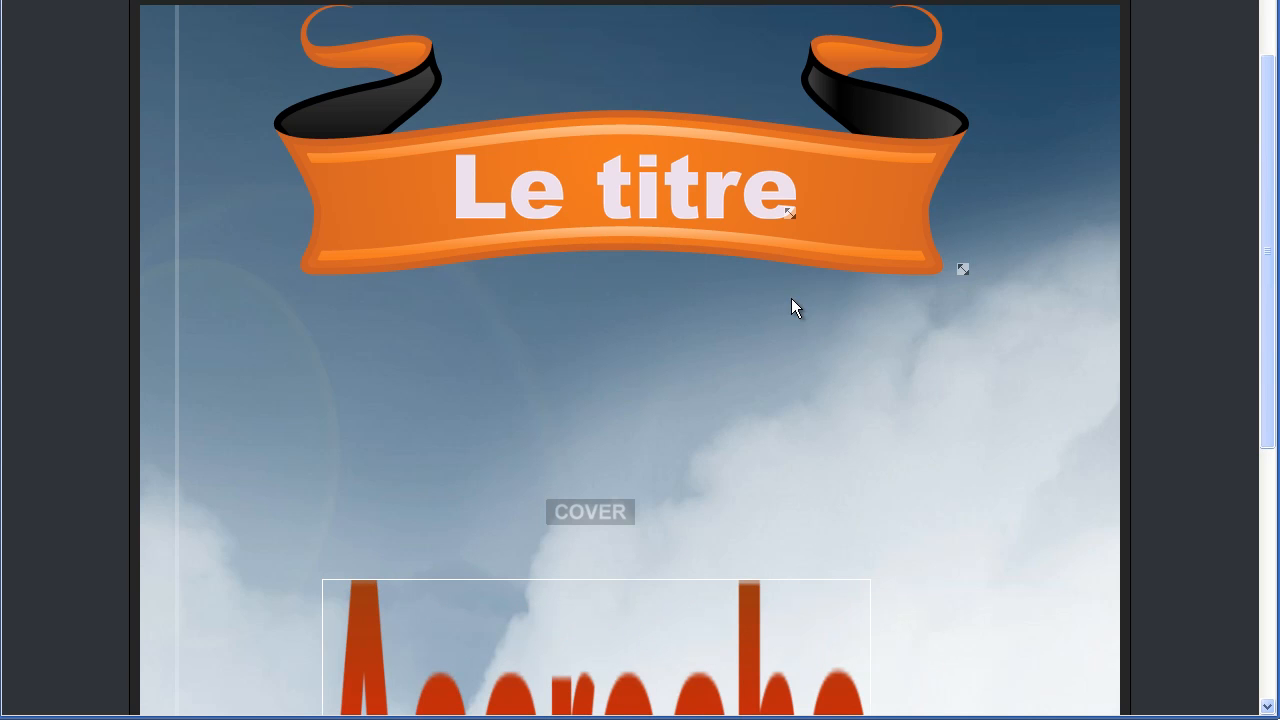
Move the slanted Accroche text up to just below the Le titre banner
scroll(789, 409, down, 2)
drag(614, 541, 642, 292)
scroll(783, 463, down, 3)
scroll(783, 463, up, 7)
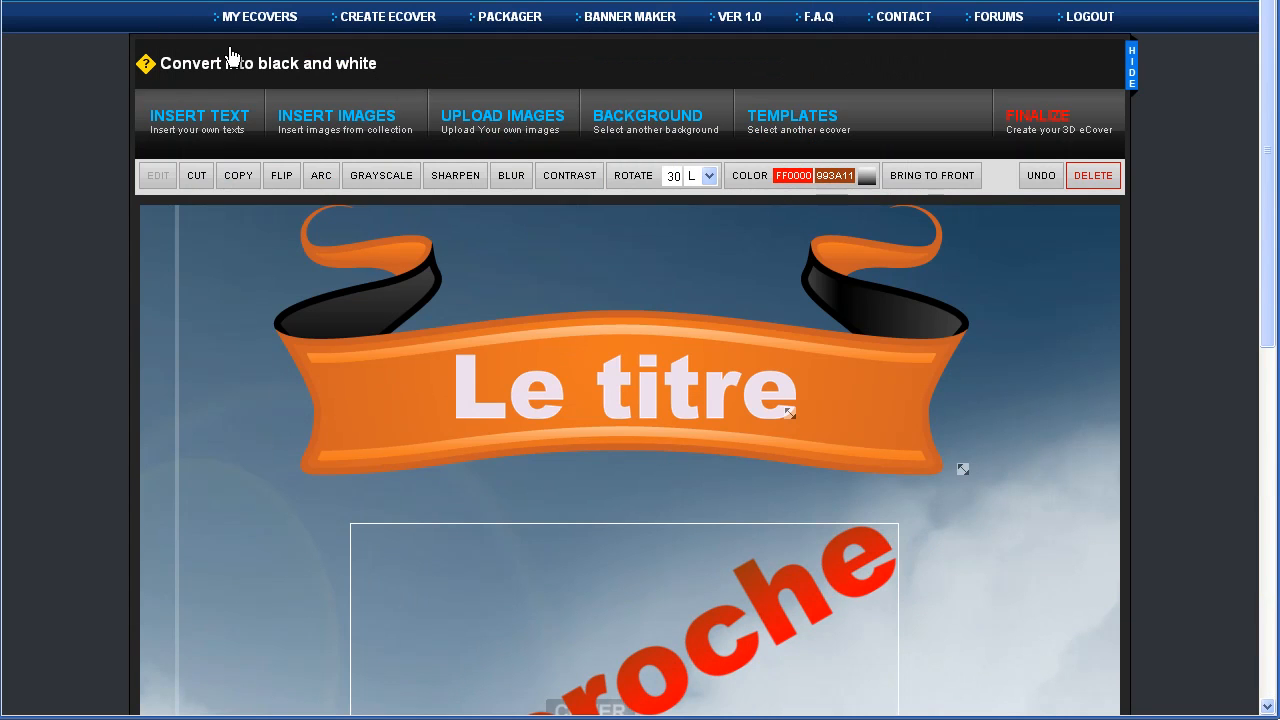
Insert the blue bubbles graphic from the ready-made image collection
click(355, 125)
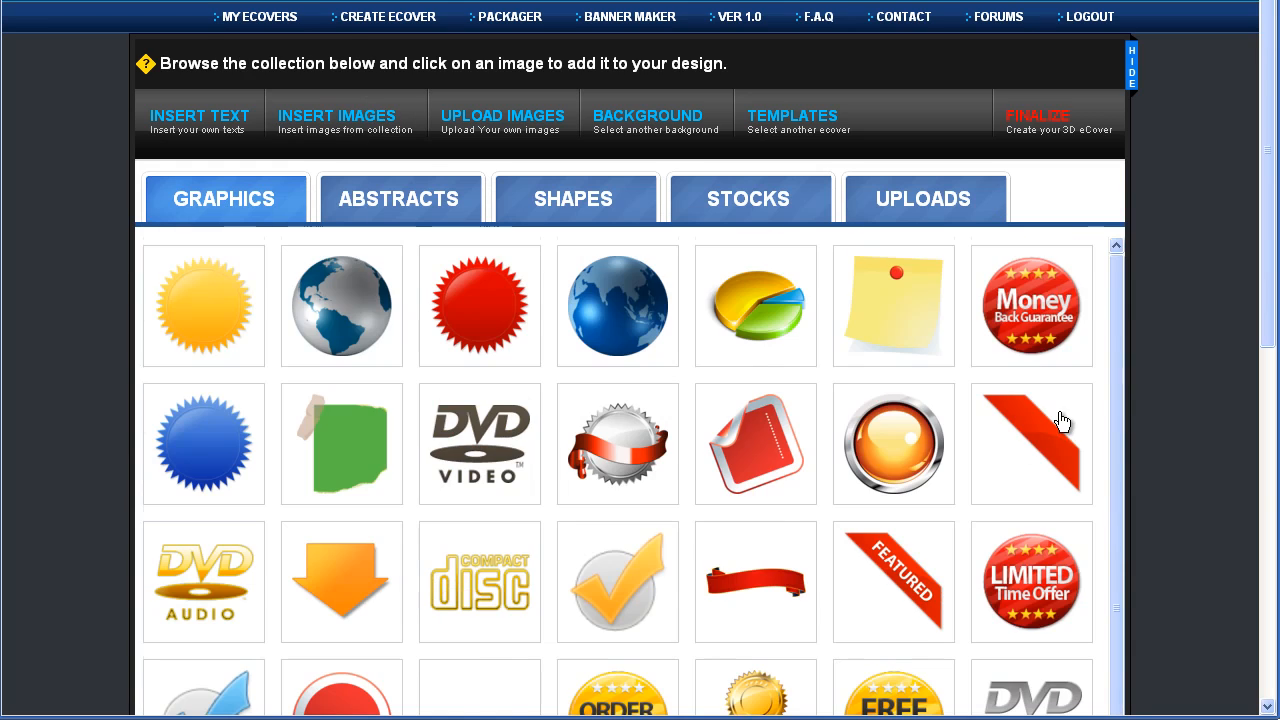
scroll(1057, 423, down, 6)
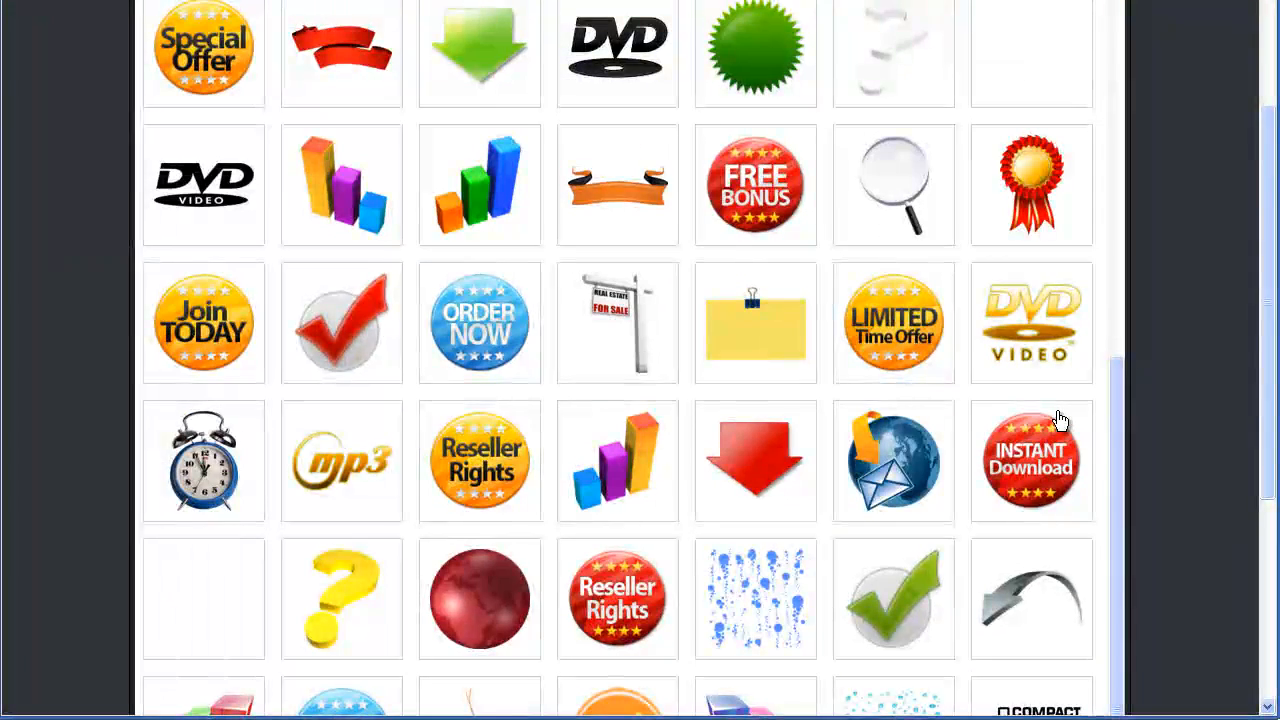
scroll(1057, 423, down, 2)
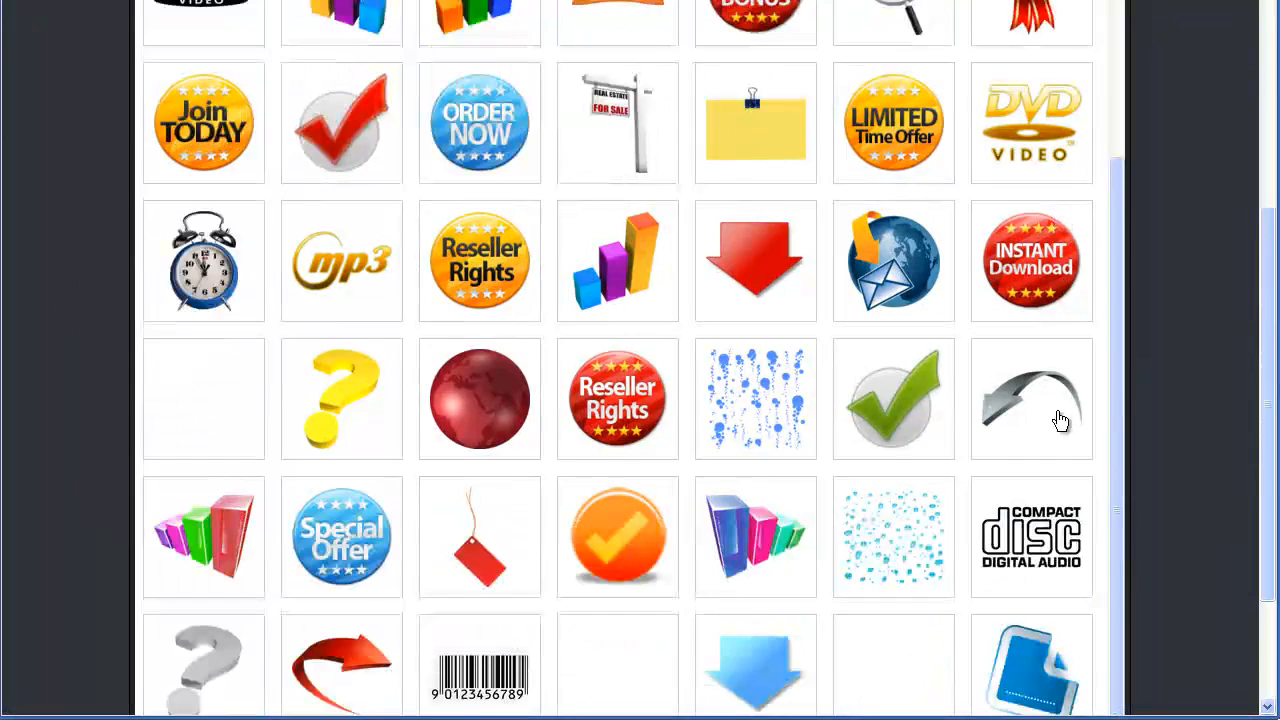
click(745, 415)
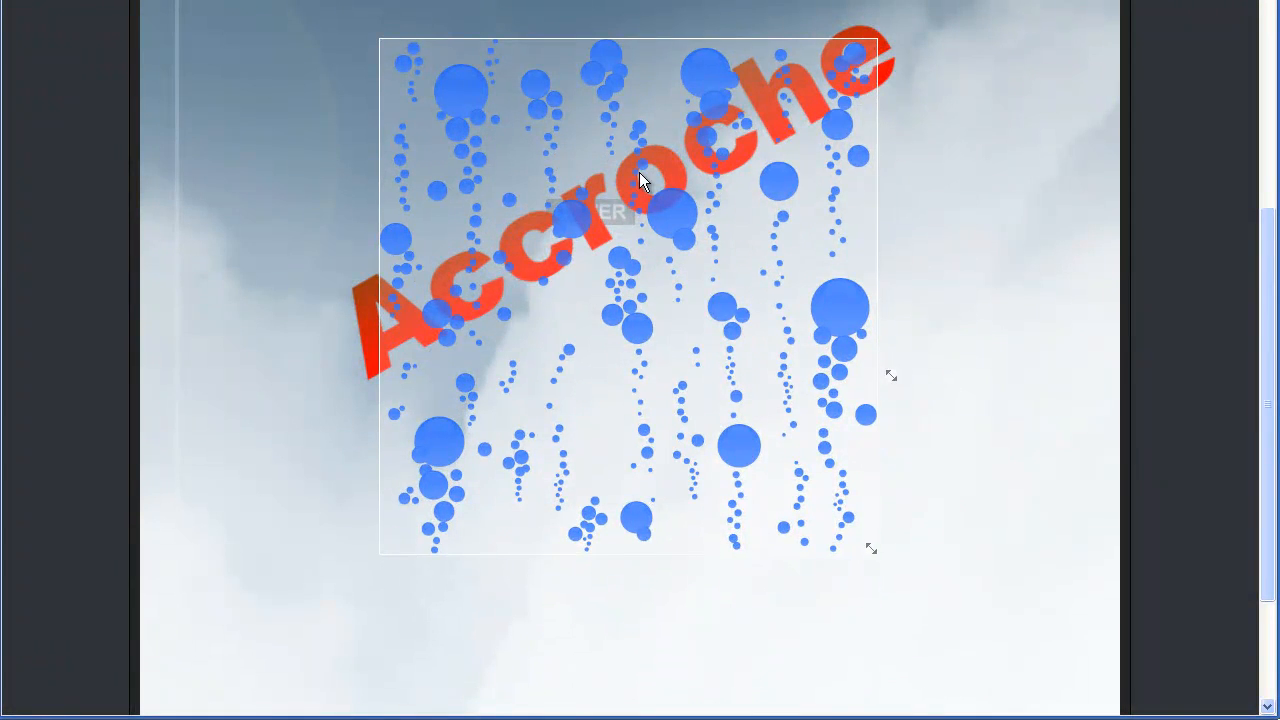
Position and enlarge the bubbles graphic over the Accroche text beneath the banner
mouse_move(635, 158)
mouse_down()
mouse_move(650, 171)
mouse_move(650, 150)
mouse_move(650, 171)
mouse_up()
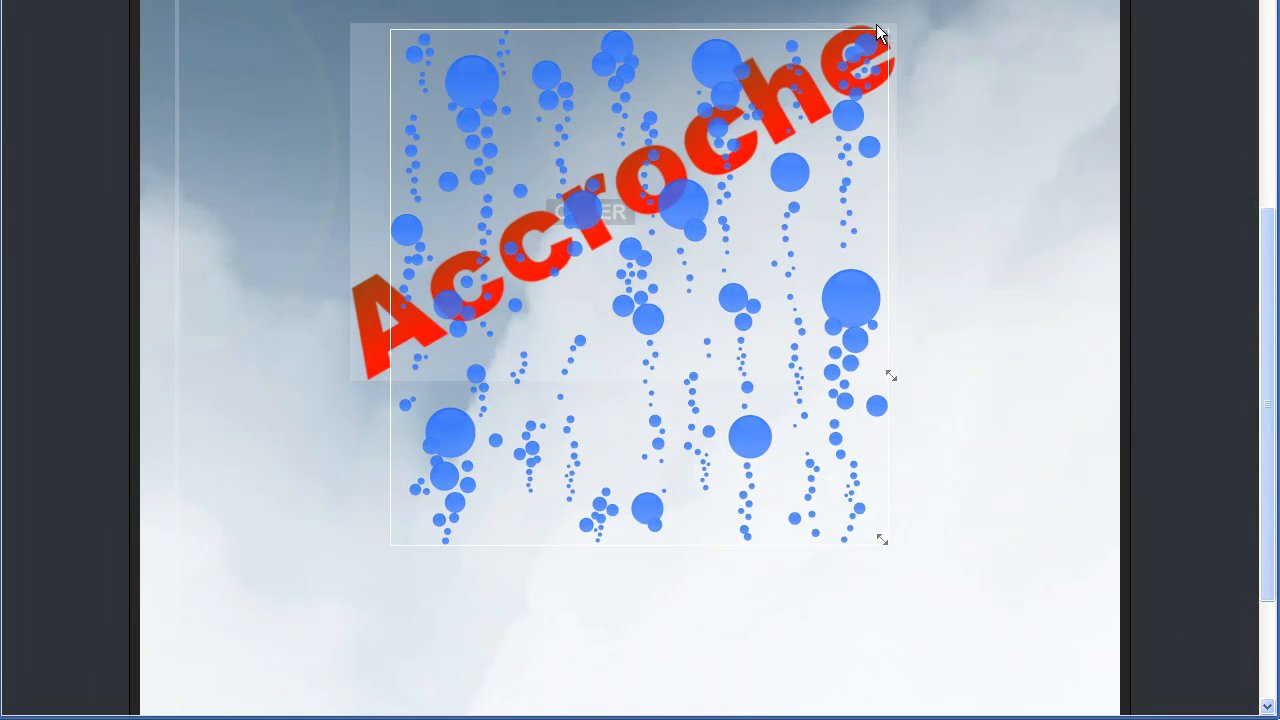
drag(776, 127, 786, 173)
drag(842, 41, 871, 159)
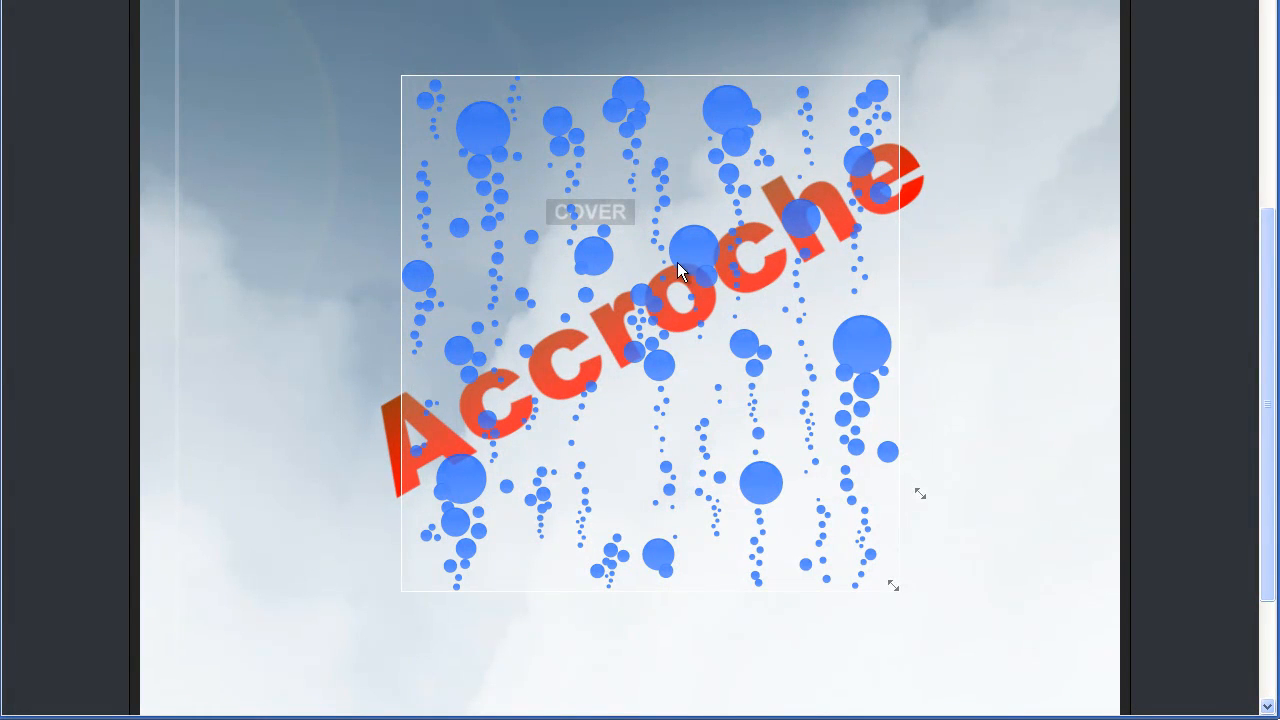
scroll(597, 245, down, 2)
scroll(600, 245, up, 3)
drag(638, 344, 533, 289)
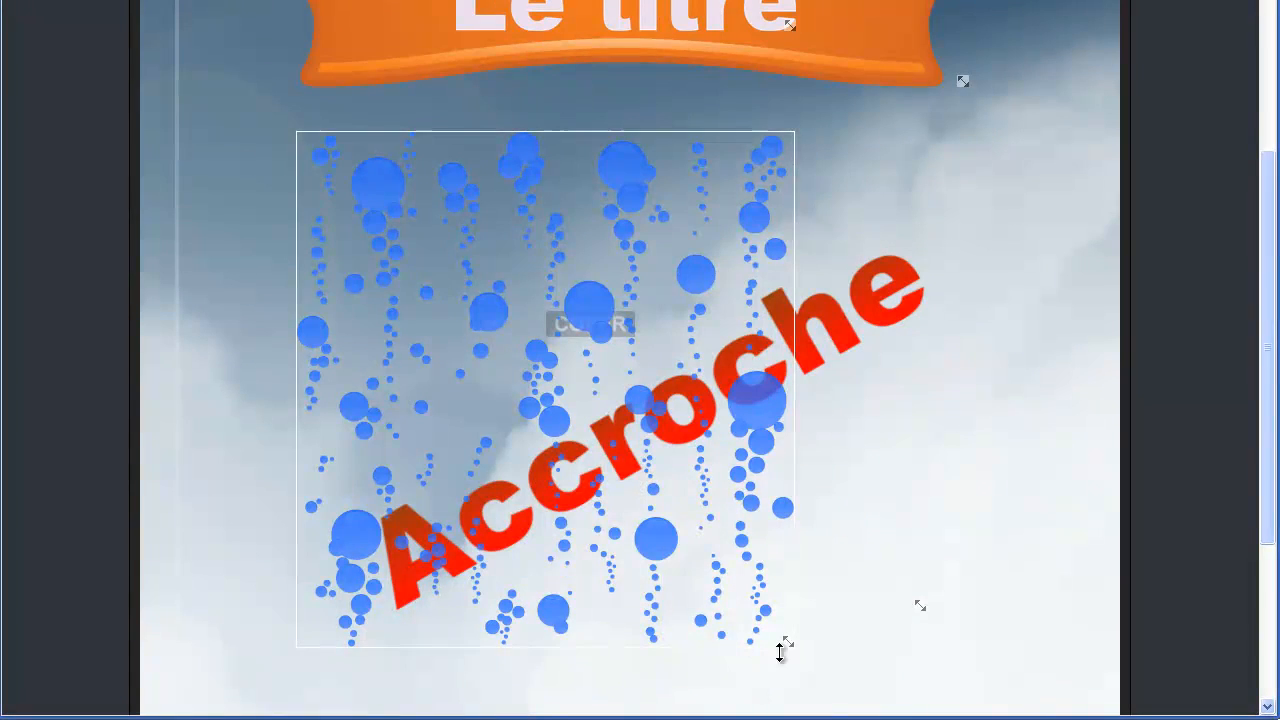
drag(788, 643, 936, 716)
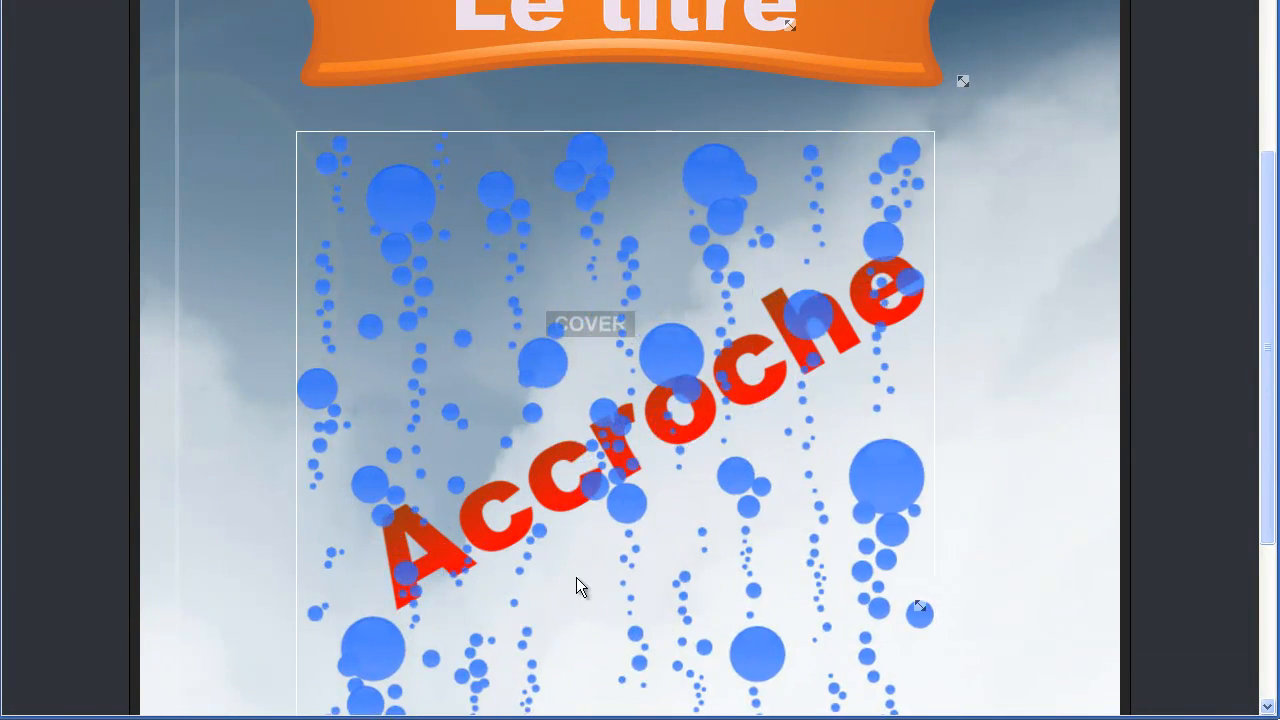
mouse_move(578, 518)
mouse_down()
mouse_move(591, 517)
mouse_move(560, 517)
mouse_up()
scroll(665, 470, down, 3)
scroll(612, 448, up, 7)
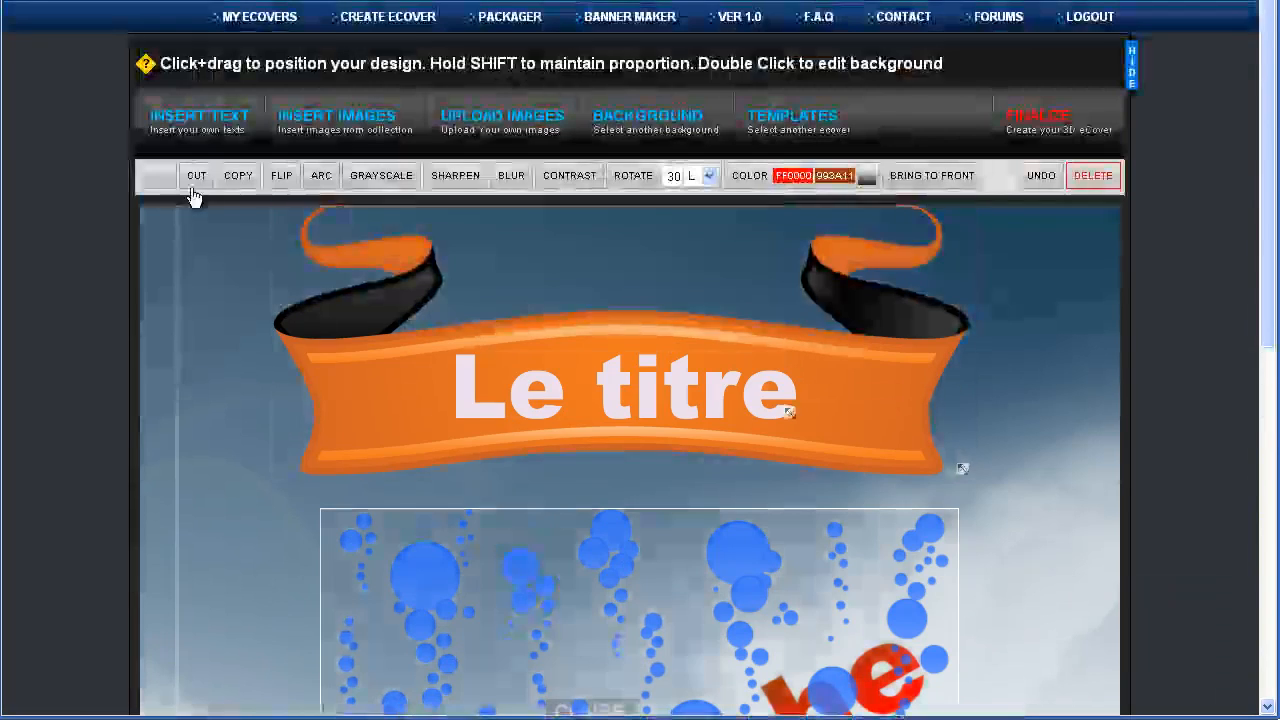
Add the uploaded hands-holding-phone photo from the Uploads images to the cover
click(333, 128)
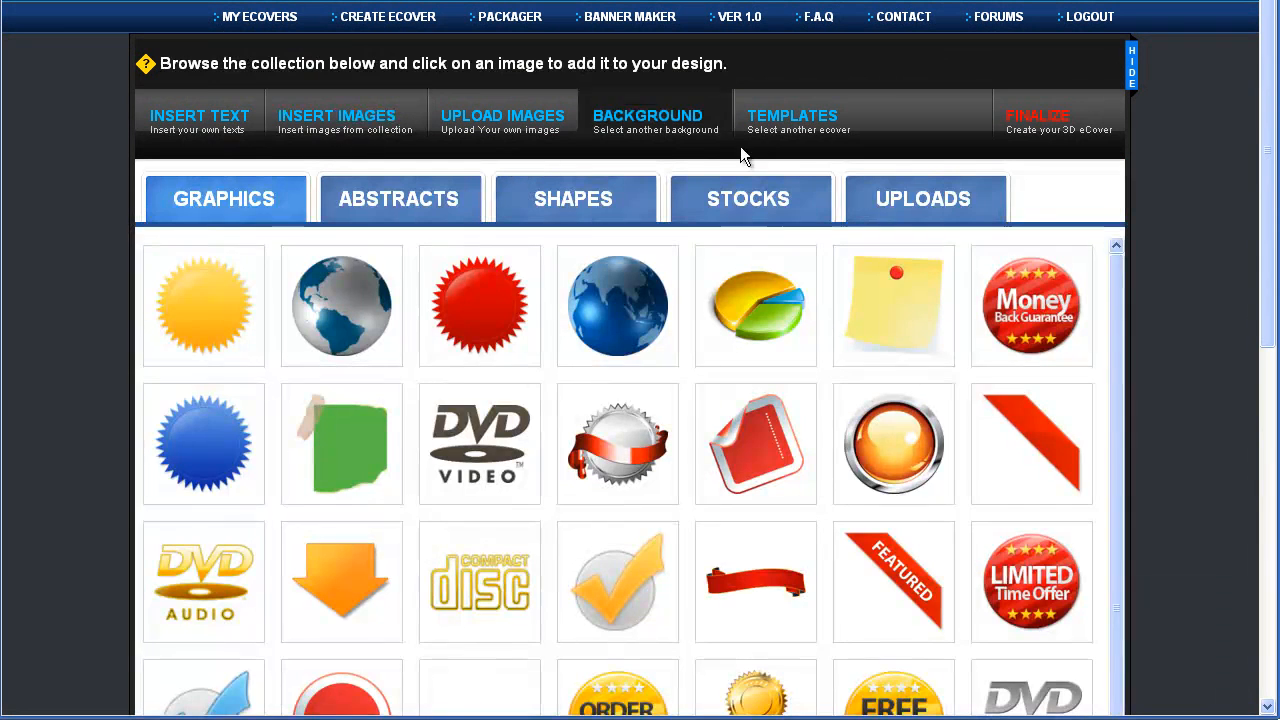
click(916, 203)
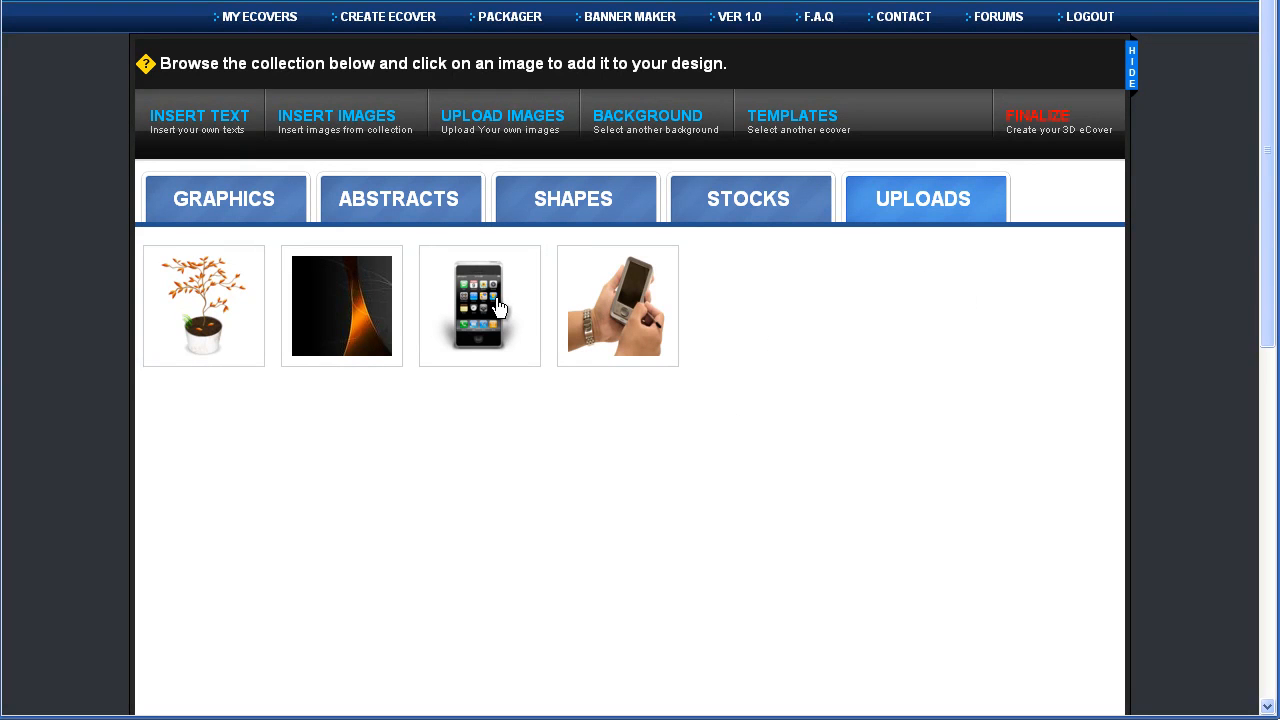
click(497, 133)
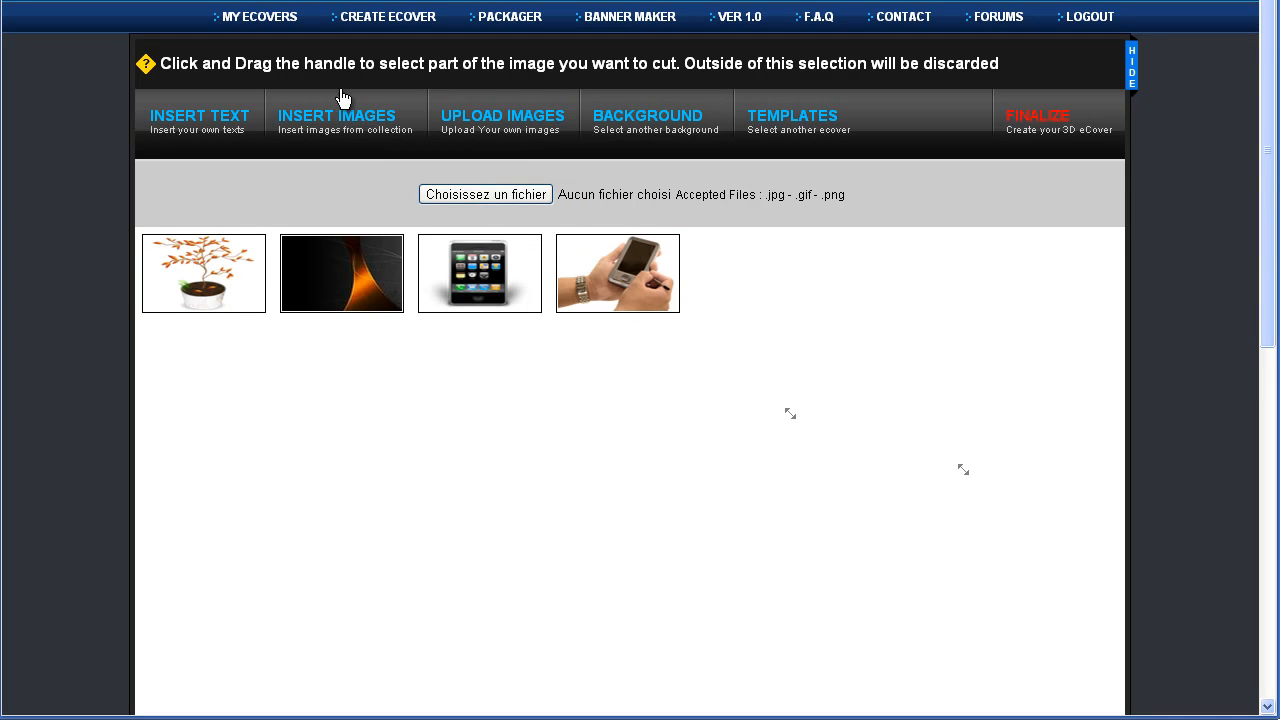
click(354, 117)
click(619, 315)
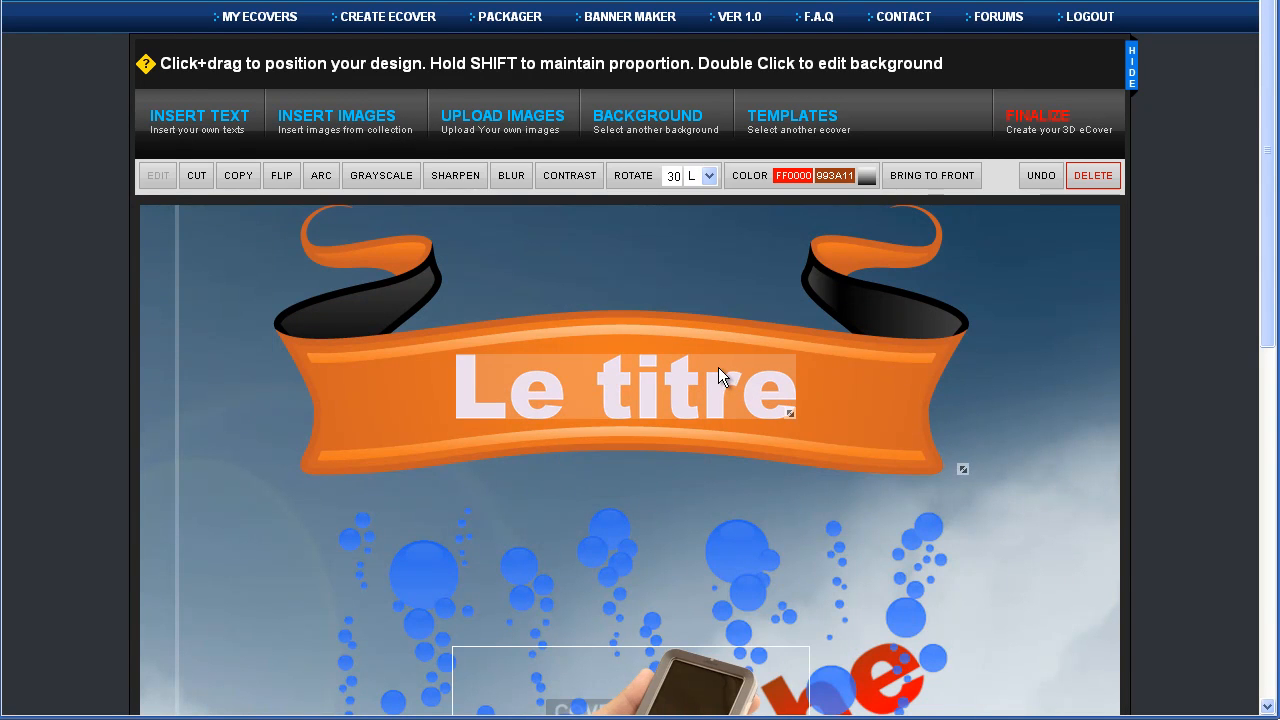
Bring the phone photo down toward the bottom-left of the cover
scroll(711, 369, down, 5)
scroll(657, 350, down, 2)
drag(585, 75, 277, 527)
drag(652, 595, 654, 594)
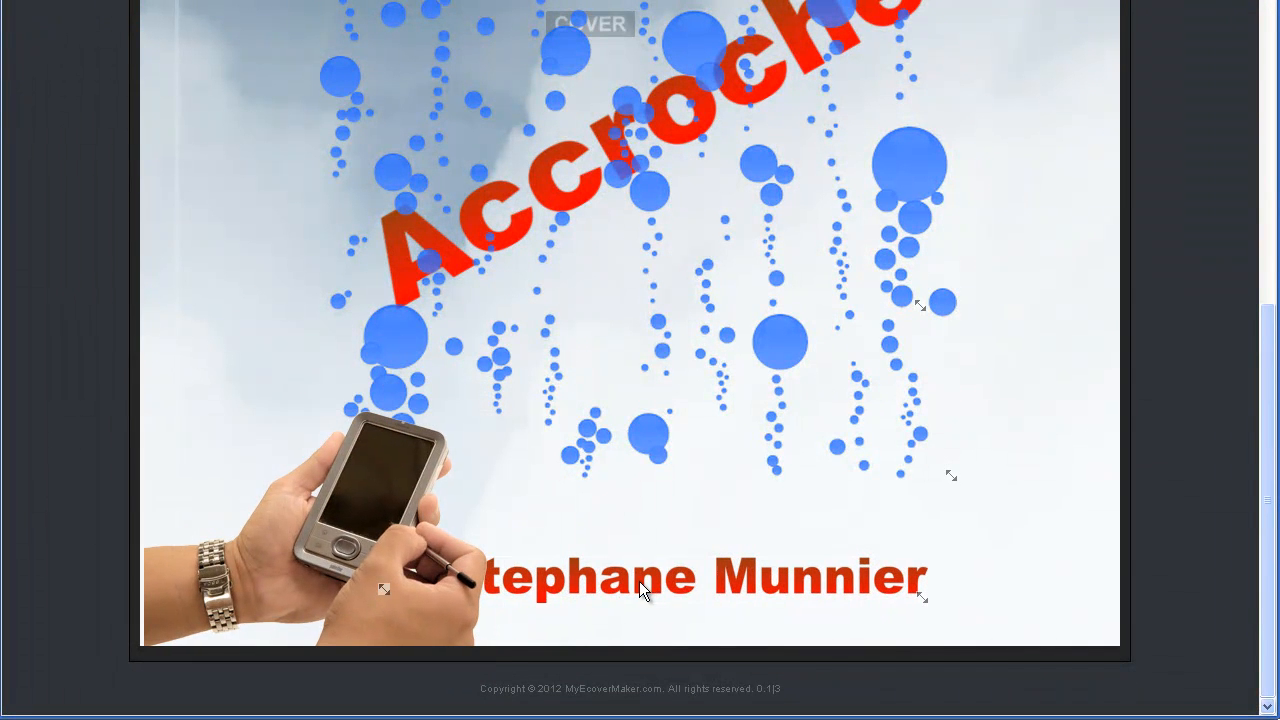
drag(425, 598, 421, 596)
Place Auteur above the author's name at bottom right, with the photo in the bottom-left corner
drag(506, 574, 737, 609)
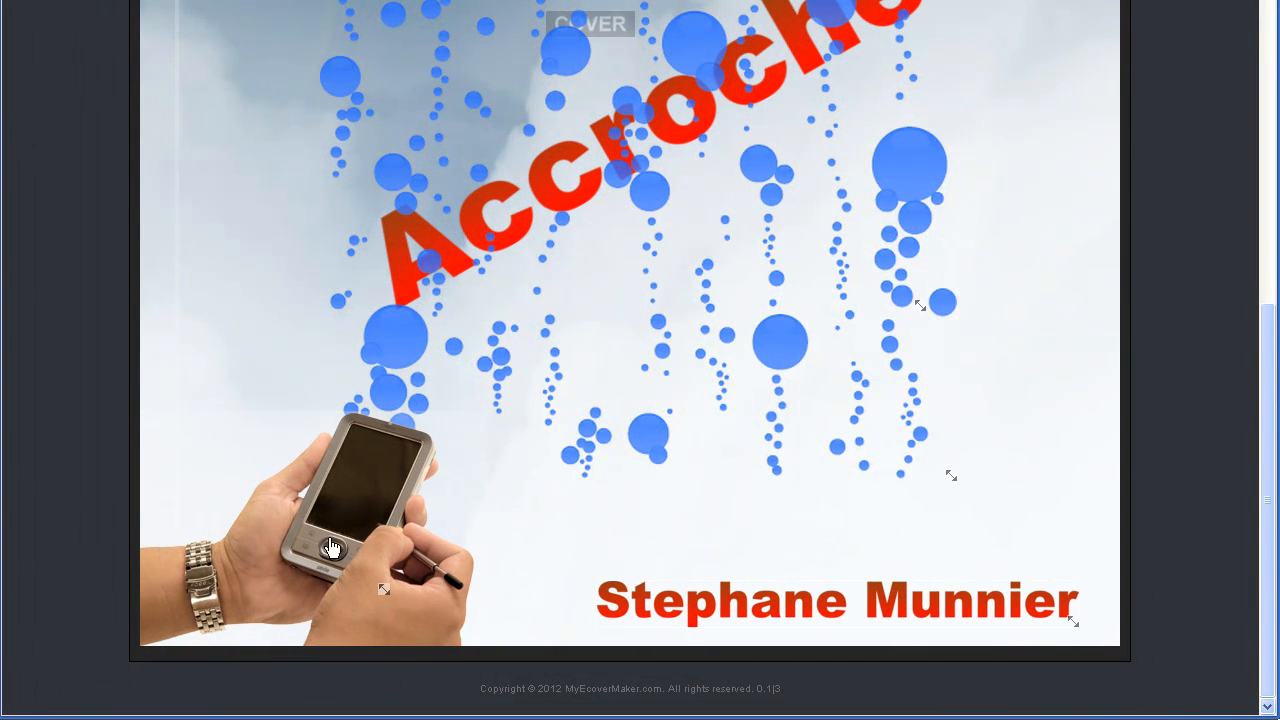
drag(337, 552, 321, 427)
drag(308, 579, 622, 563)
drag(469, 441, 465, 560)
drag(610, 550, 587, 536)
scroll(850, 362, up, 2)
scroll(850, 362, up, 5)
scroll(846, 356, down, 6)
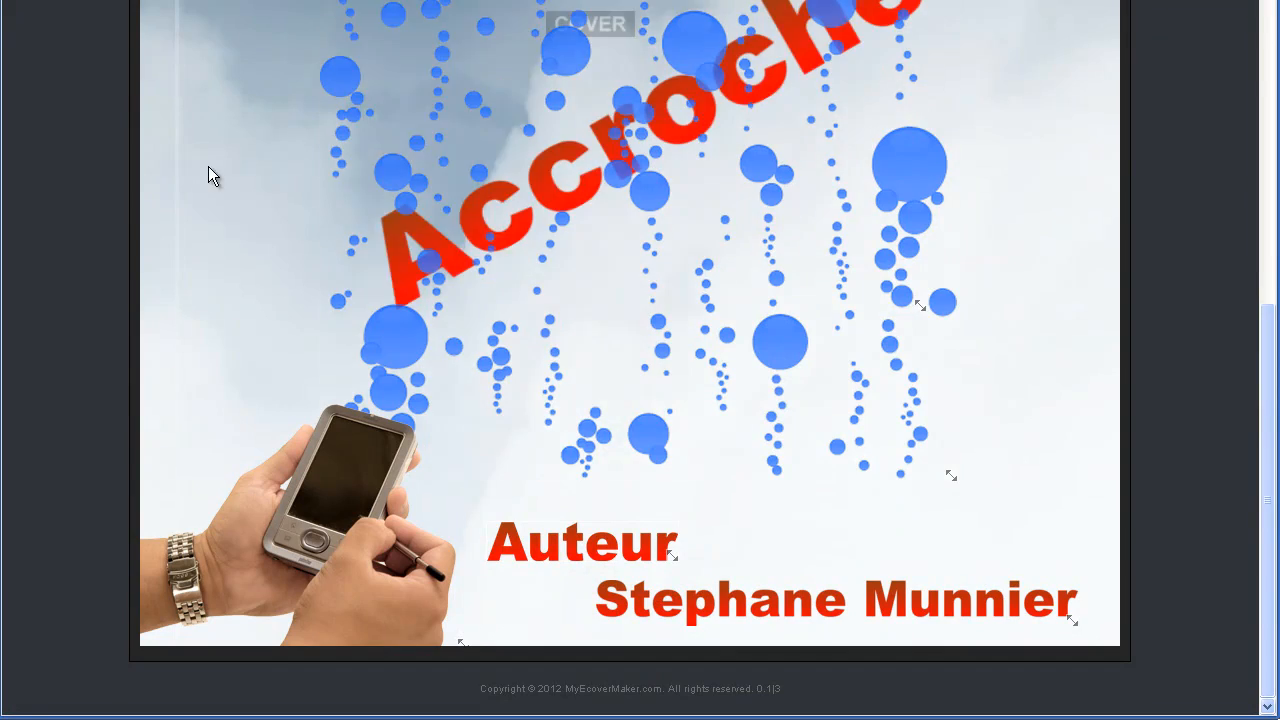
scroll(800, 338, up, 5)
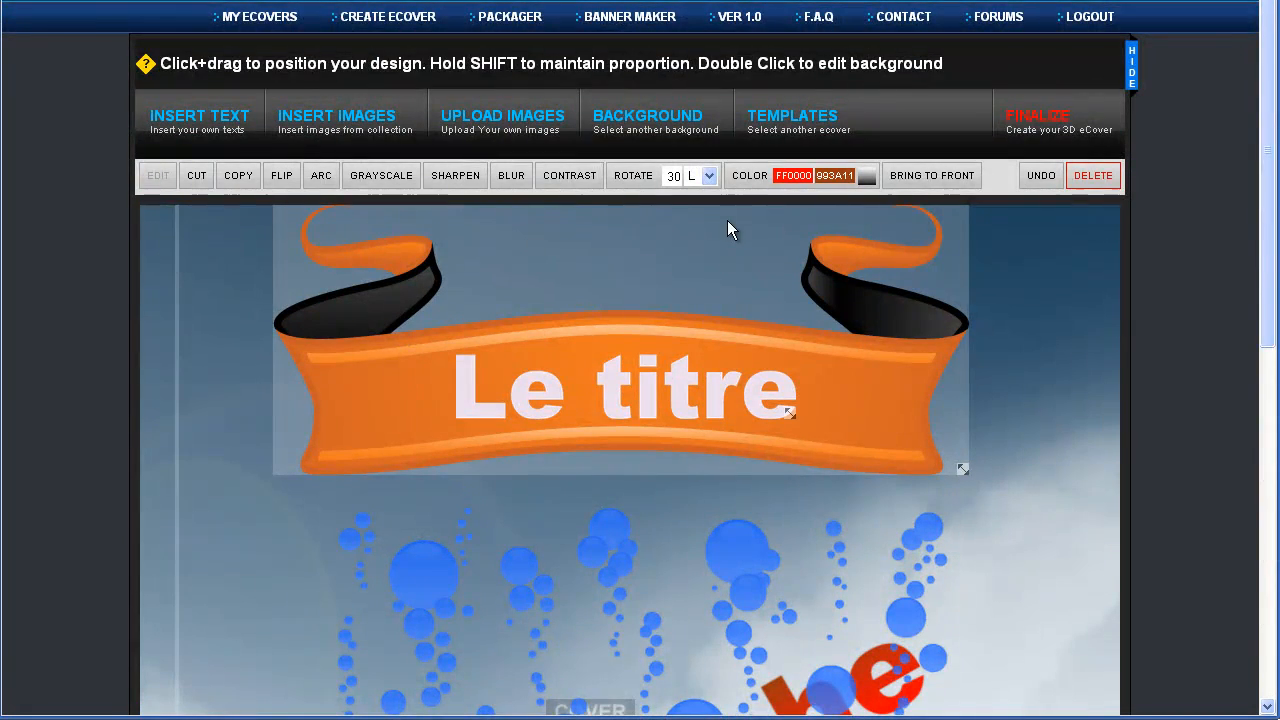
scroll(939, 329, down, 7)
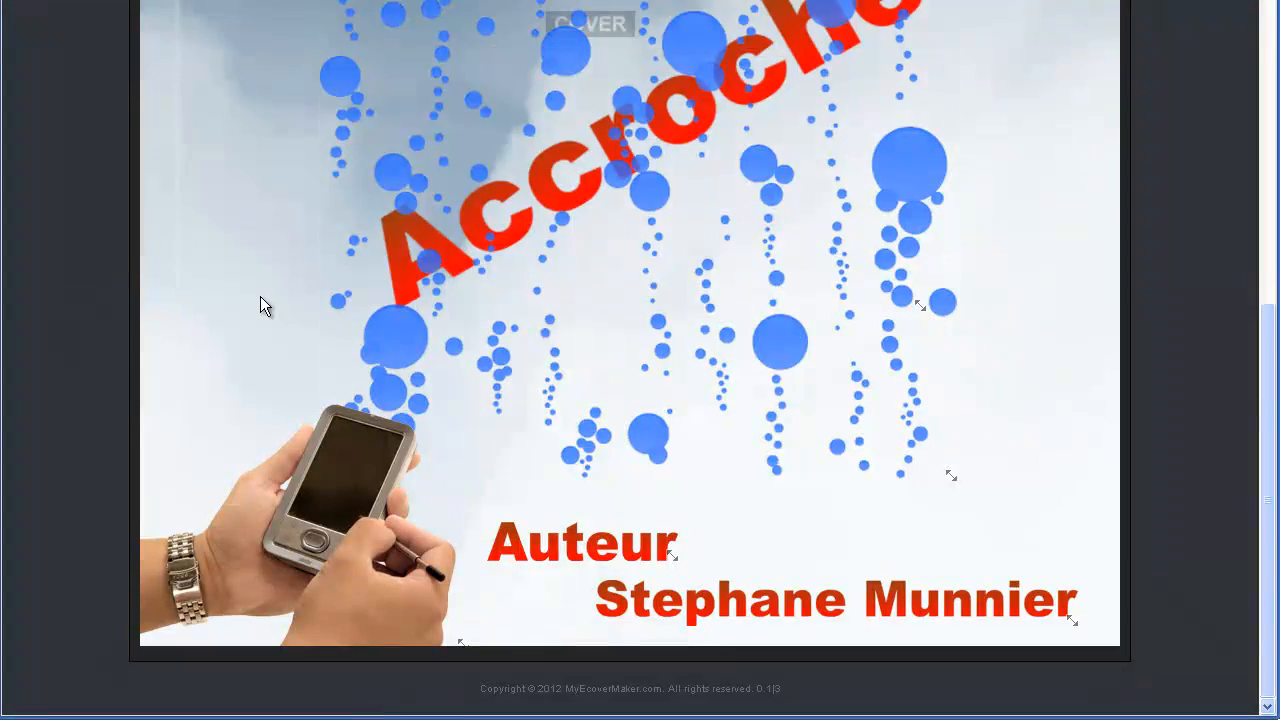
scroll(541, 257, up, 2)
scroll(541, 247, up, 5)
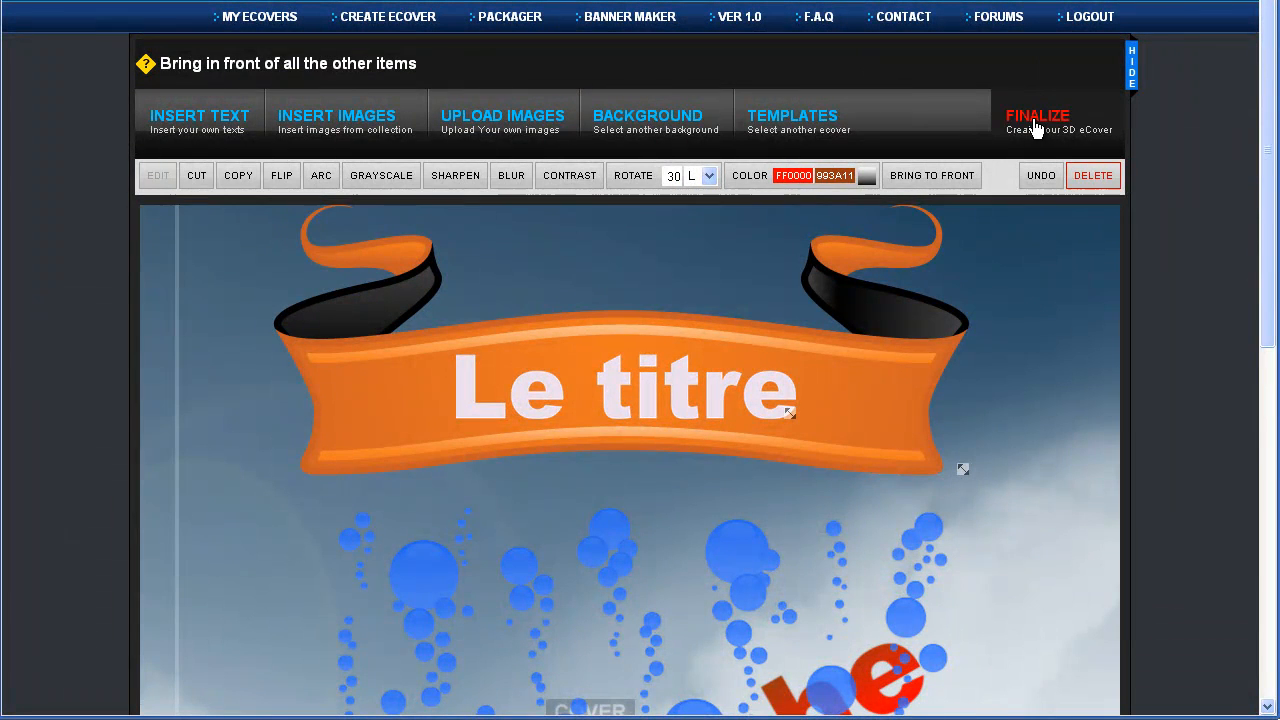
Finalize the design into a 506×615 px 3D spiral-binder ecover ready for download
click(1036, 128)
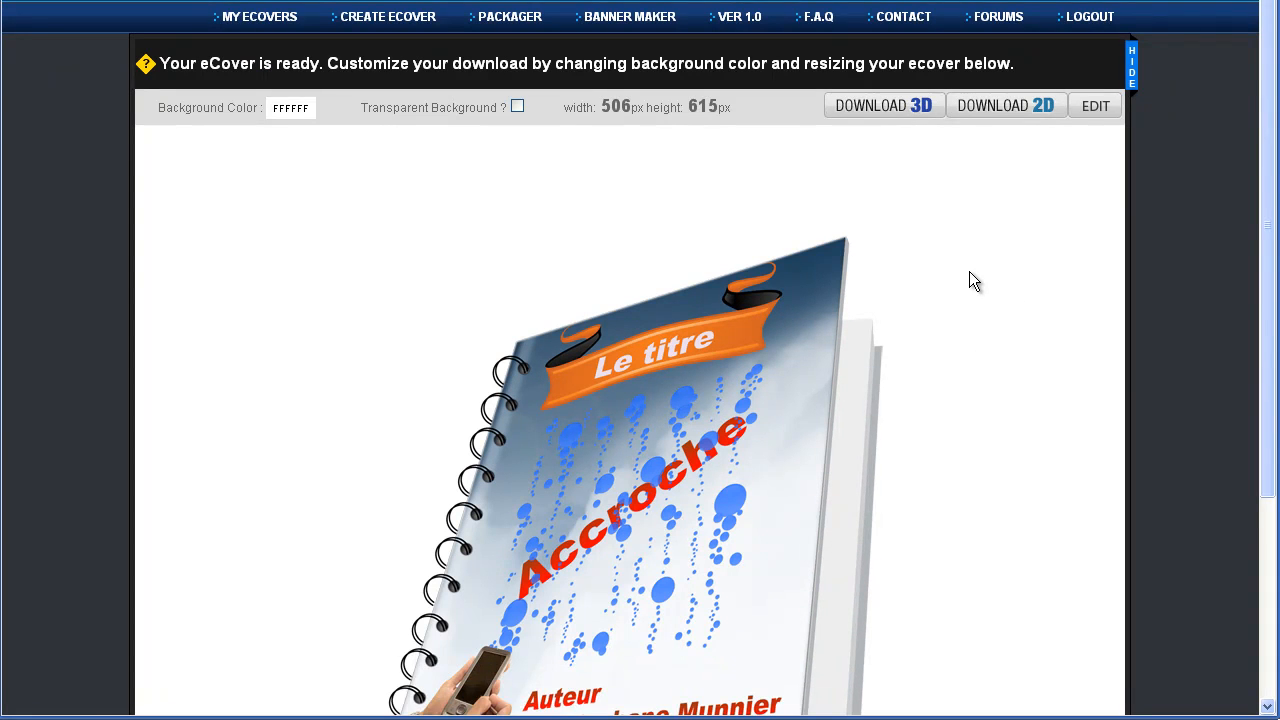
scroll(968, 275, down, 3)
scroll(650, 257, up, 1)
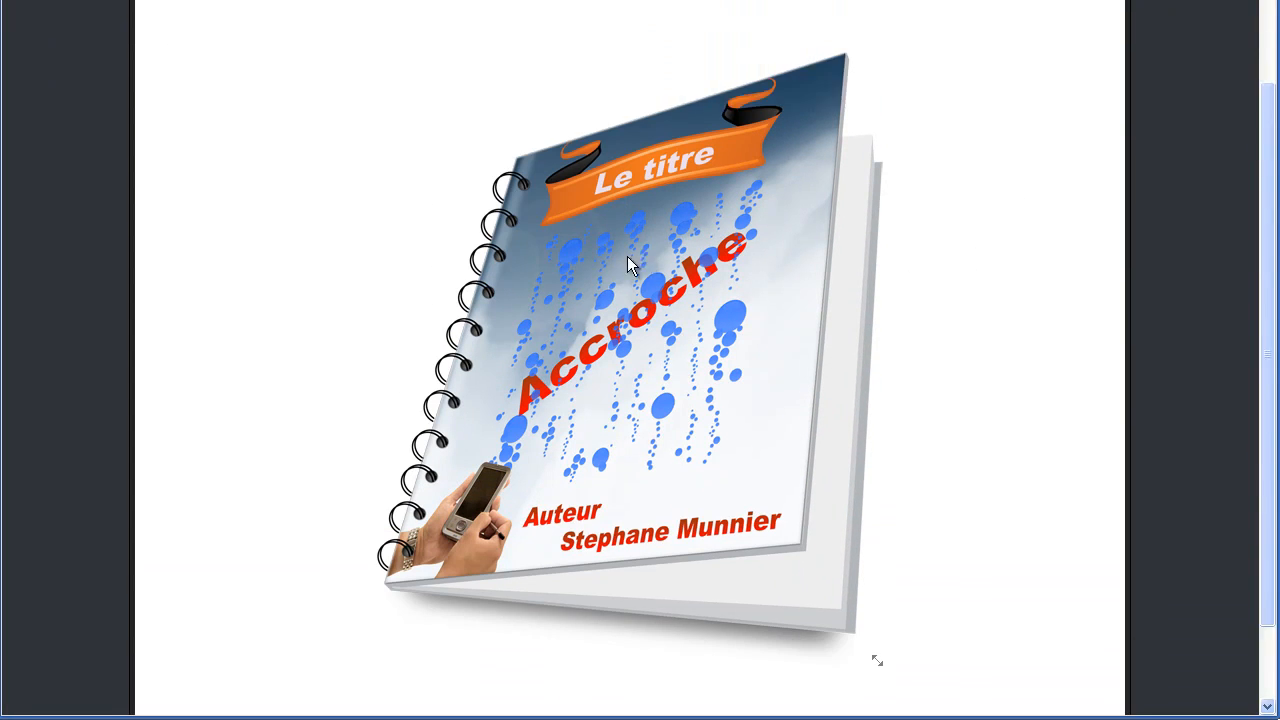